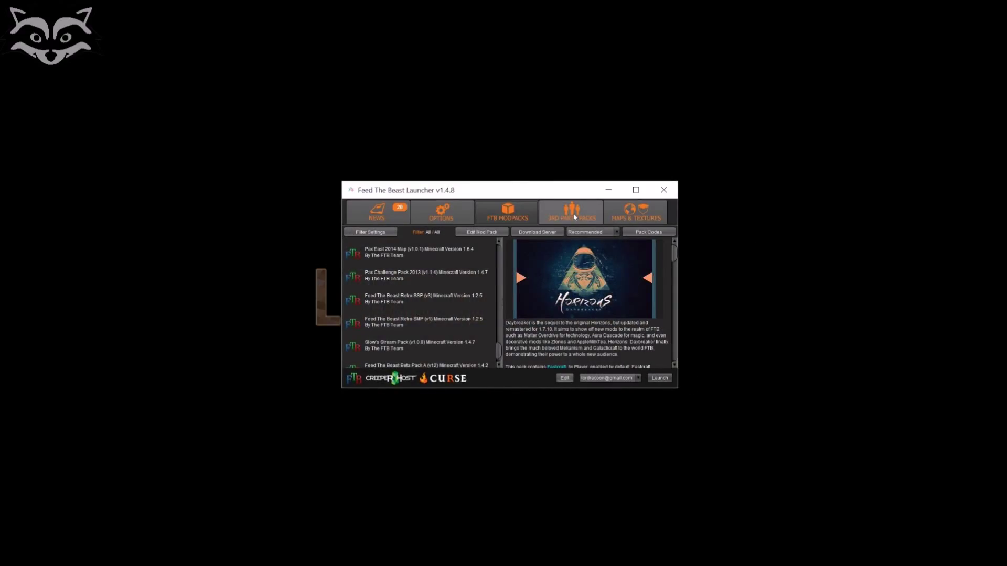
- Show the 3rd Party Packs list and download the Crash Landing server files
left_click(574, 217)
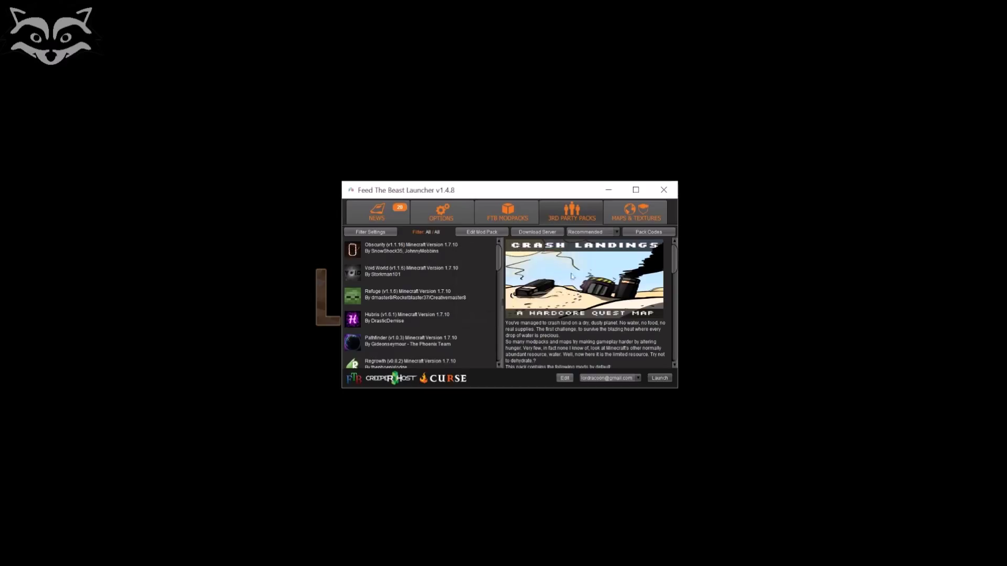
left_click(534, 233)
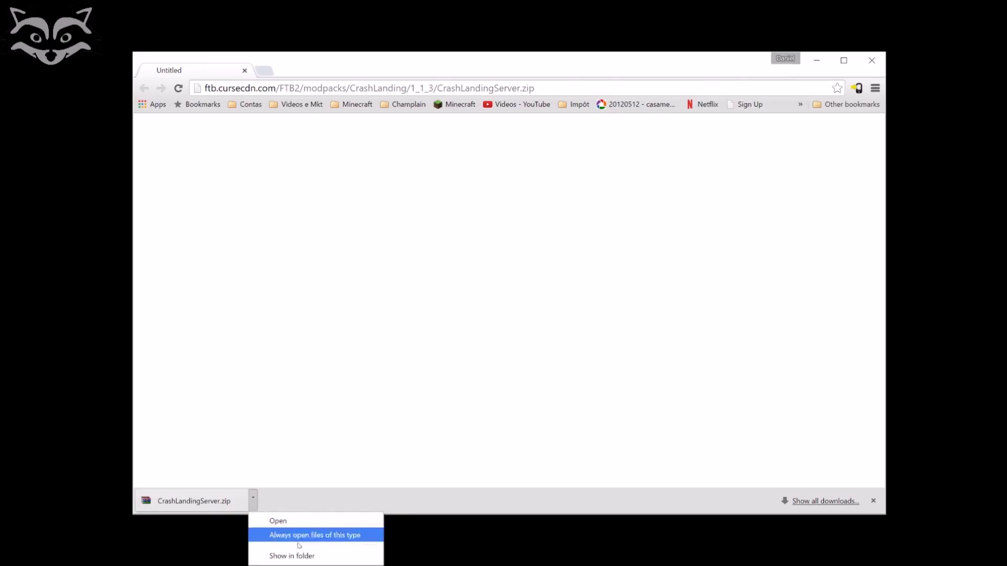
- Show the downloaded CrashLandingServer.zip in its E:\Downloads folder
left_click(293, 556)
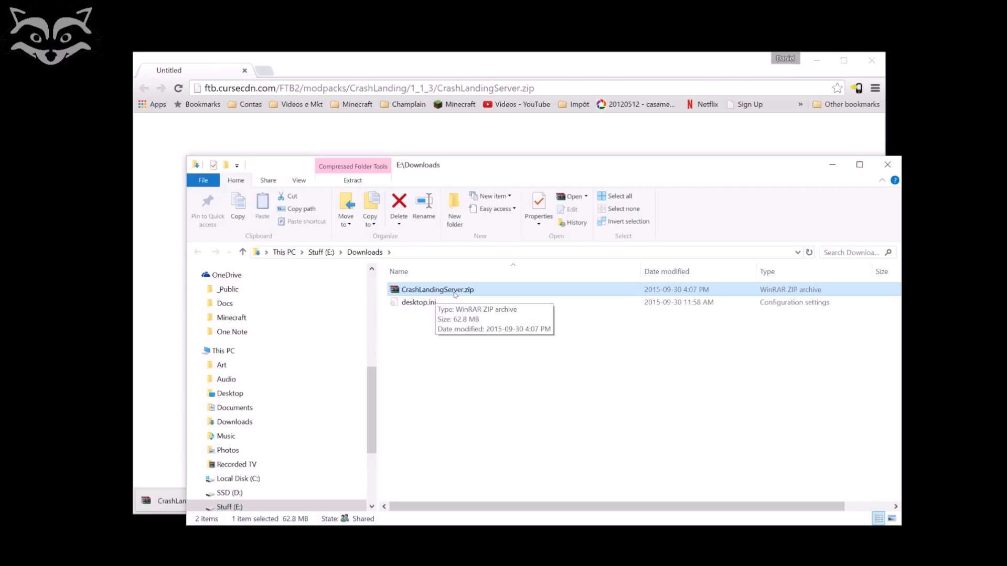
- Bring up 7-Zip's Extract files dialog for CrashLandingServer.zip from its context menu
right_click(437, 290)
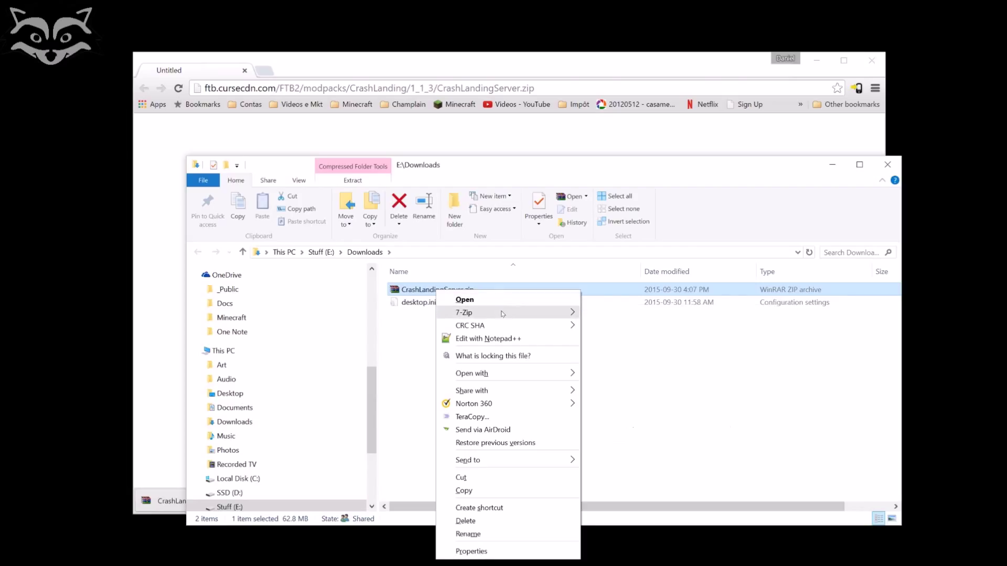
mouse_move(503, 314)
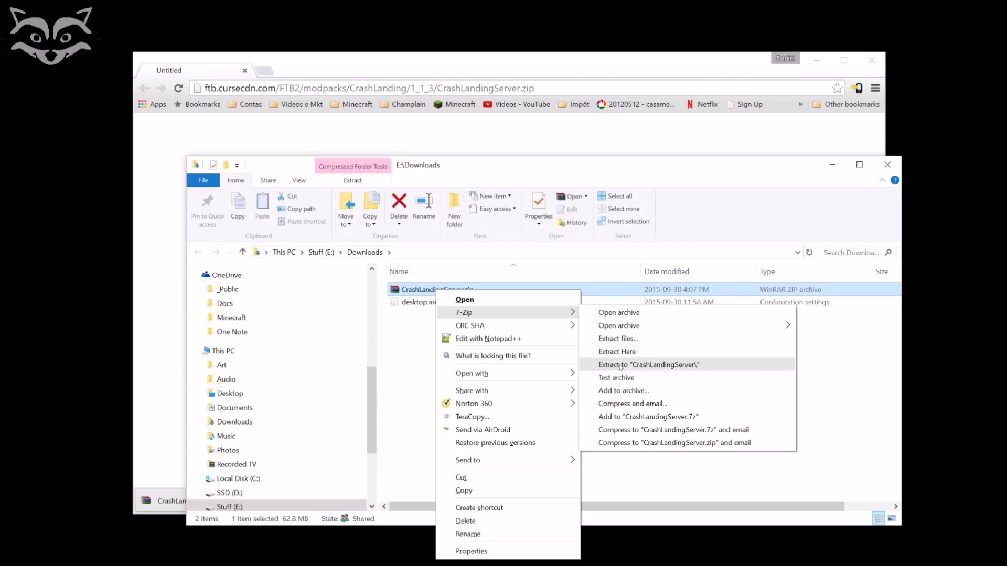
left_click(617, 339)
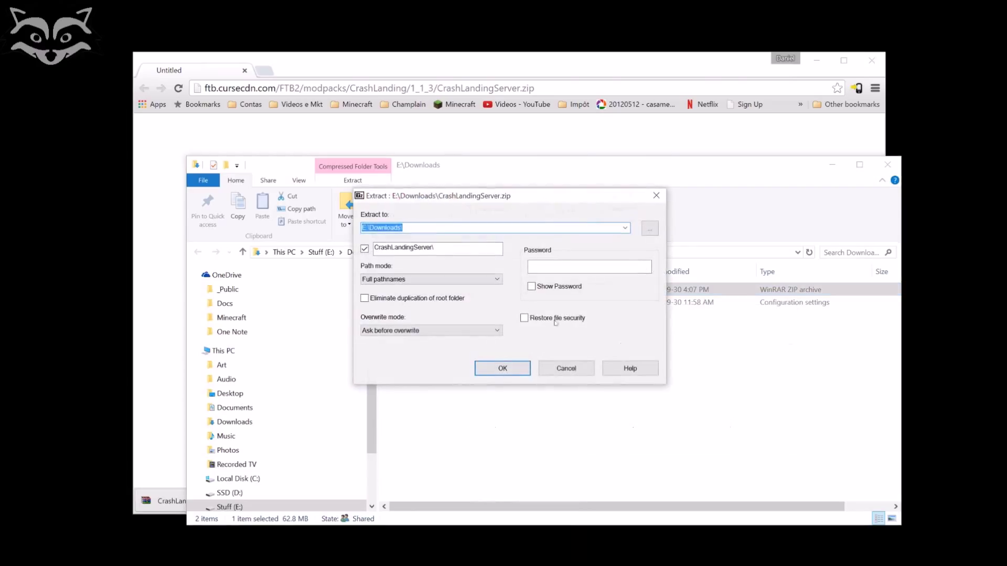
- Set the extraction destination to Desktop\Tutorial and extract CrashLandingServer.zip there
left_click(646, 229)
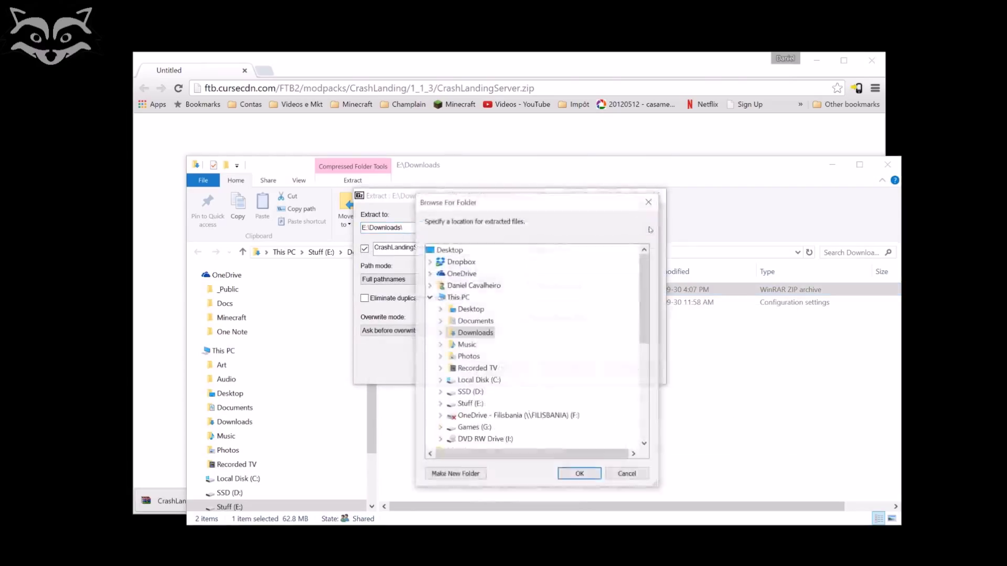
left_click(471, 309)
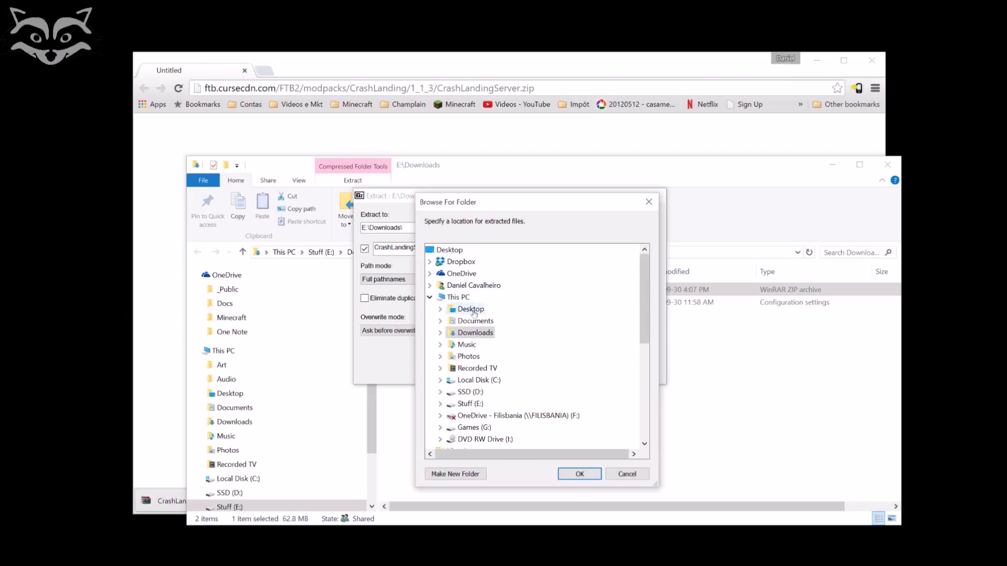
left_click(484, 427)
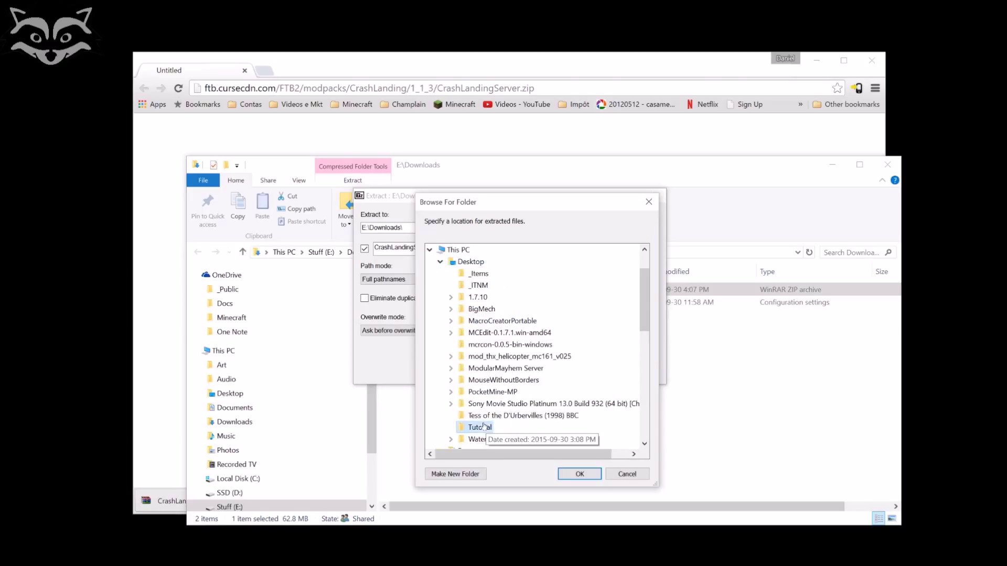
left_click(455, 473)
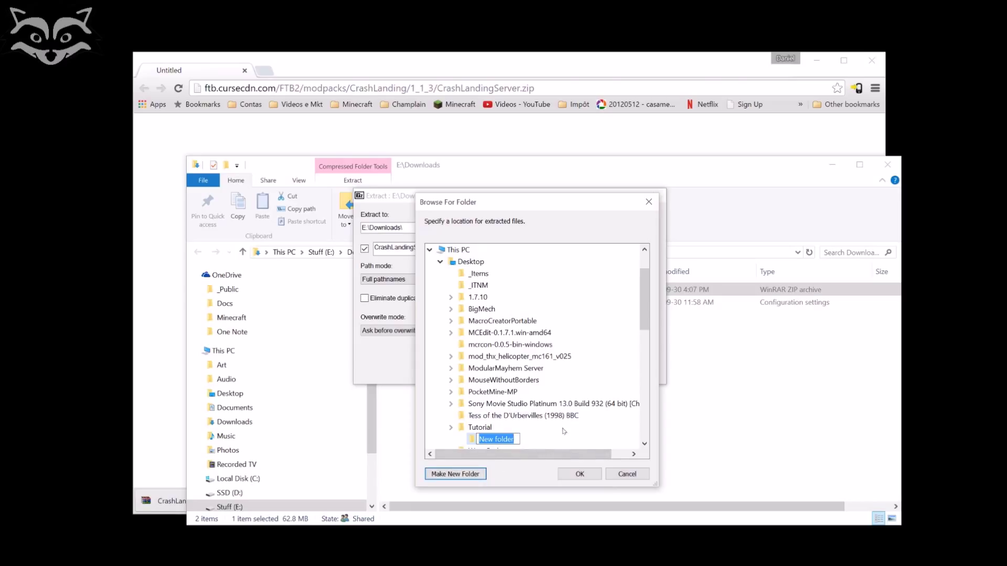
left_click(501, 438)
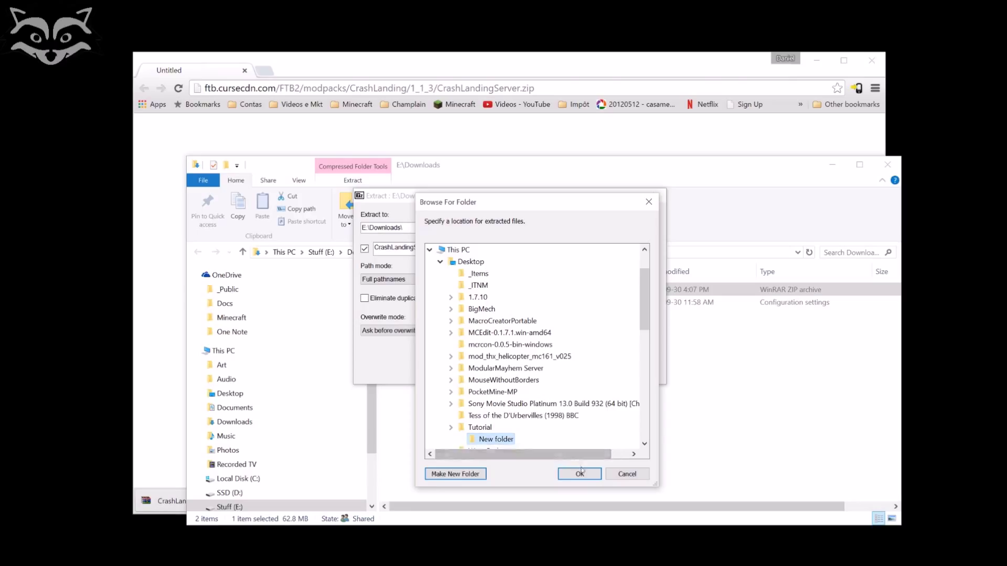
left_click(472, 427)
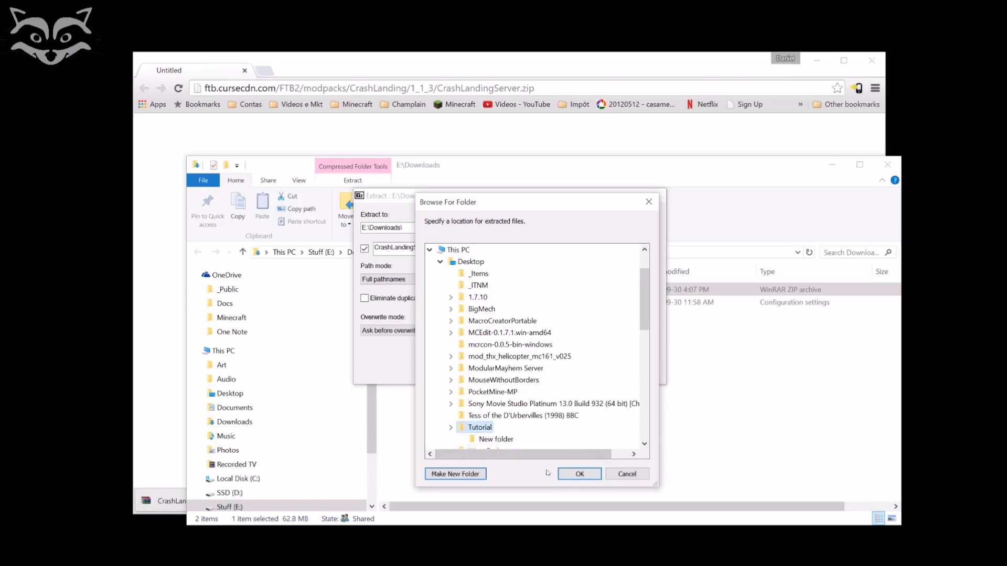
left_click(579, 474)
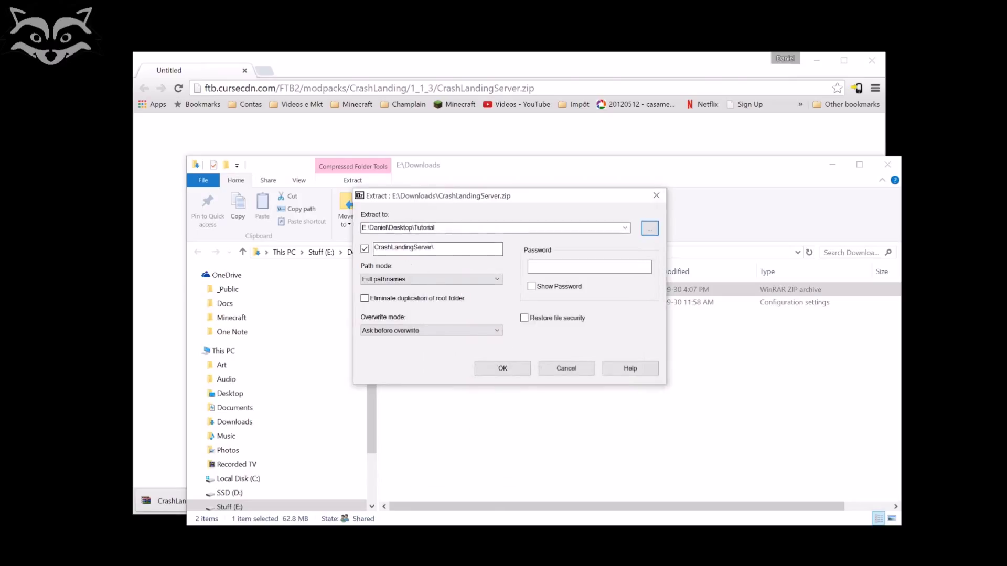
left_click(512, 369)
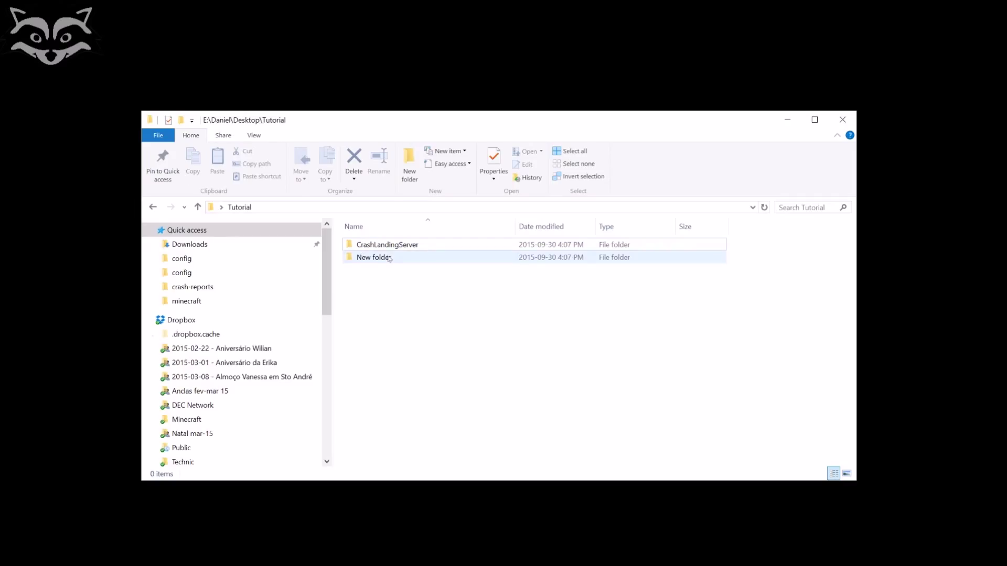
- Move New folder to the Recycle Bin and open the CrashLandingServer folder
left_click(385, 258)
key("Delete")
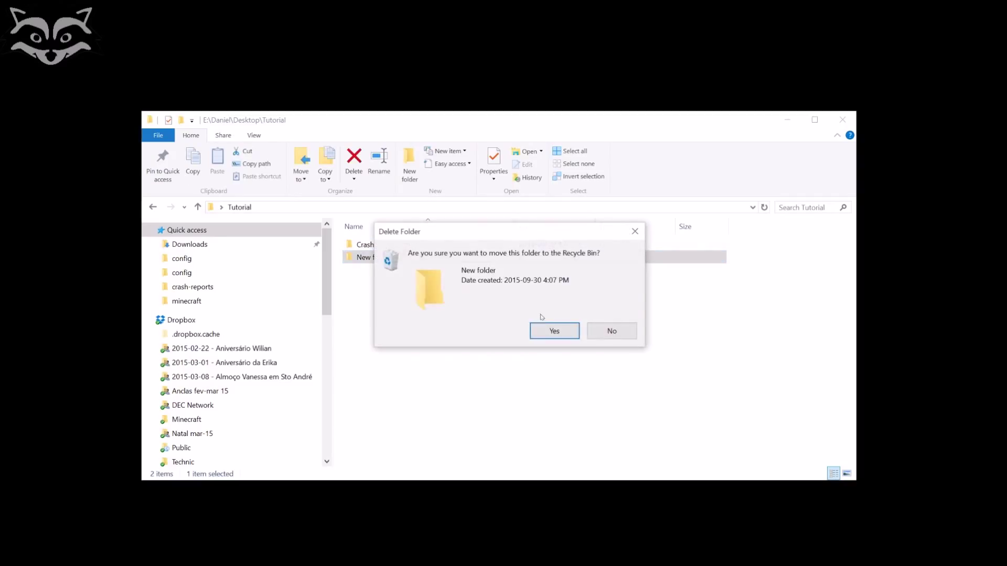
left_click(555, 330)
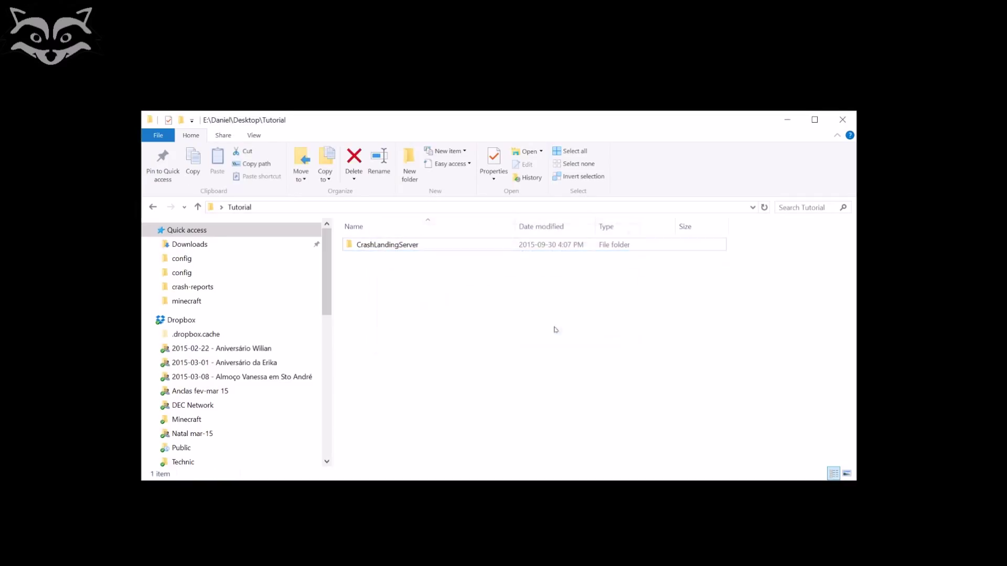
left_click(384, 246)
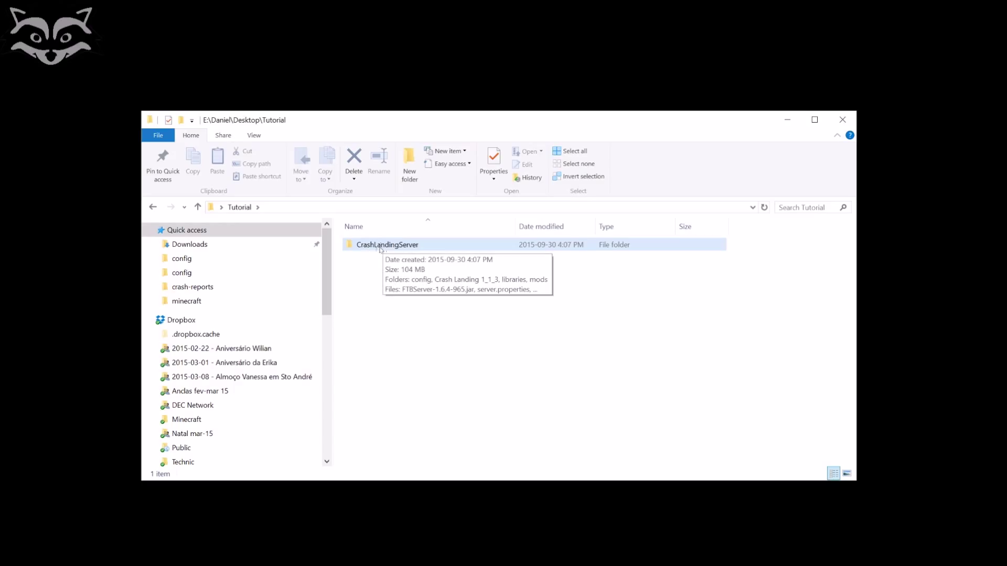
double_click(384, 246)
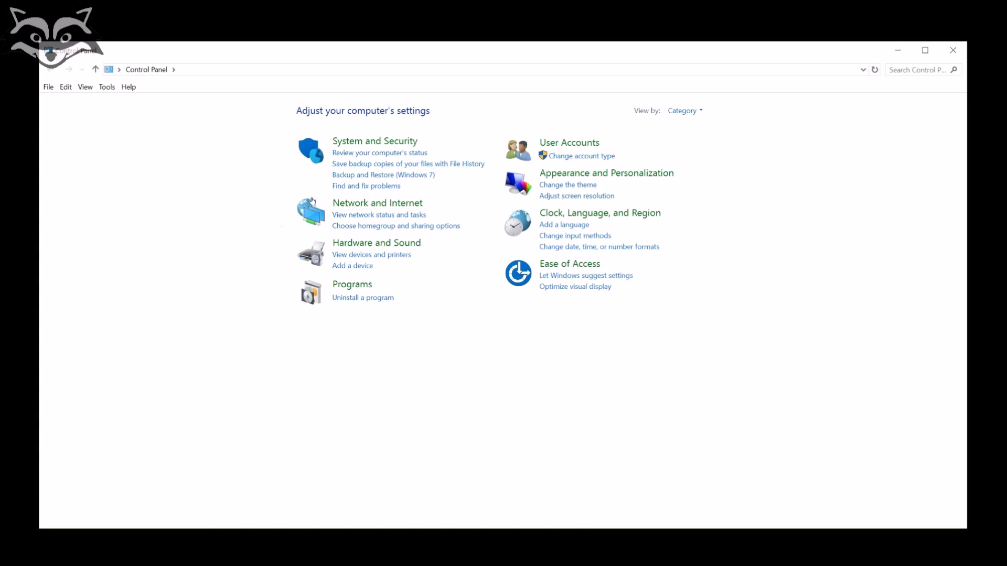
- Go through System and Security > System > Advanced system settings and centre System Properties
left_click(353, 144)
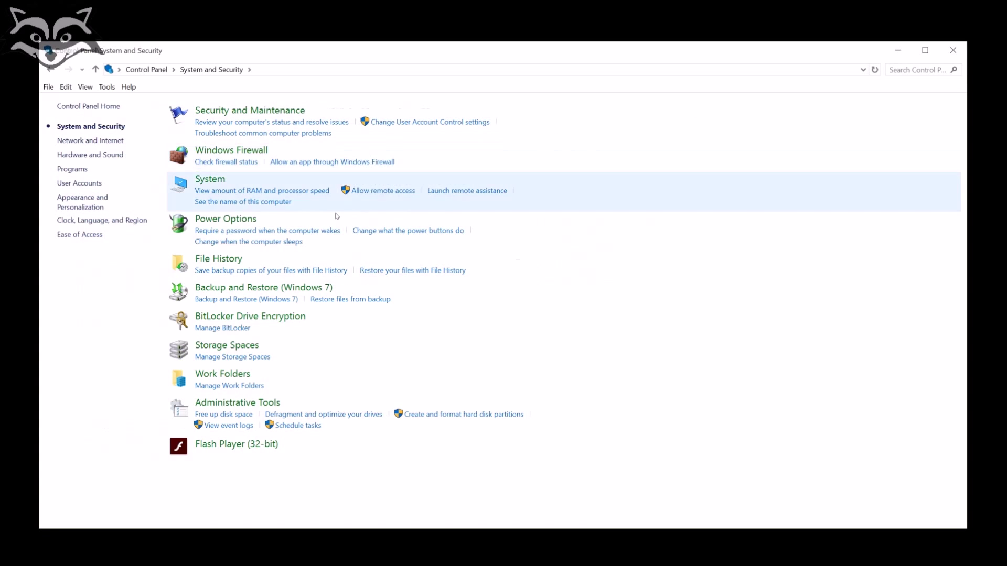
left_click(213, 180)
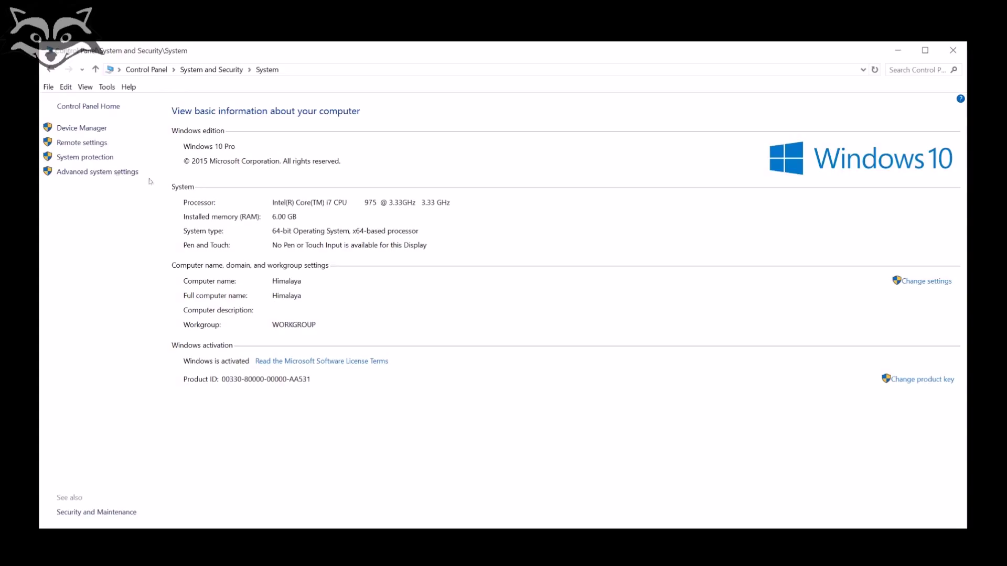
left_click(94, 173)
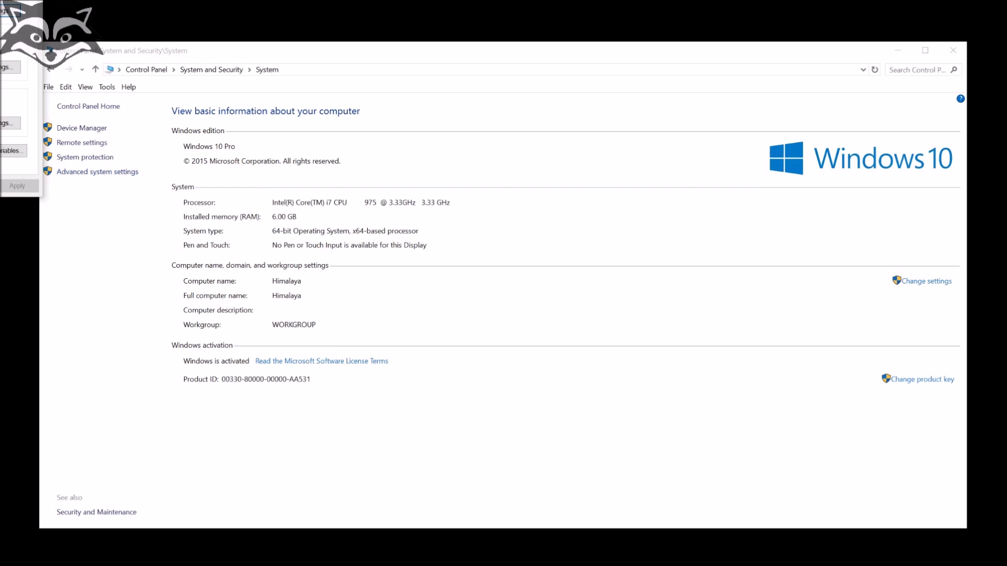
left_click_drag(120, 30, 507, 176)
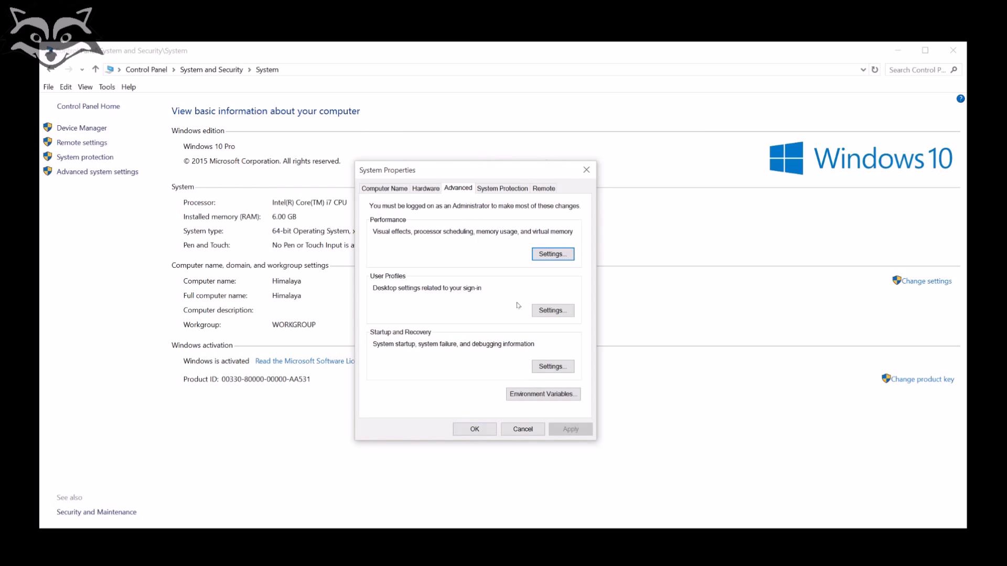
- Delete the user Path variable in Environment Variables
left_click(544, 395)
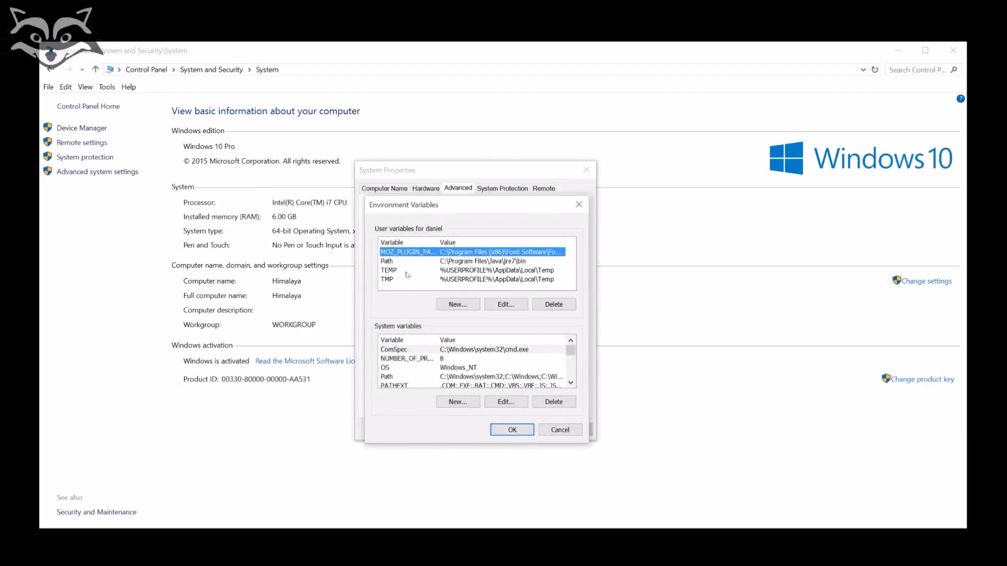
left_click(393, 262)
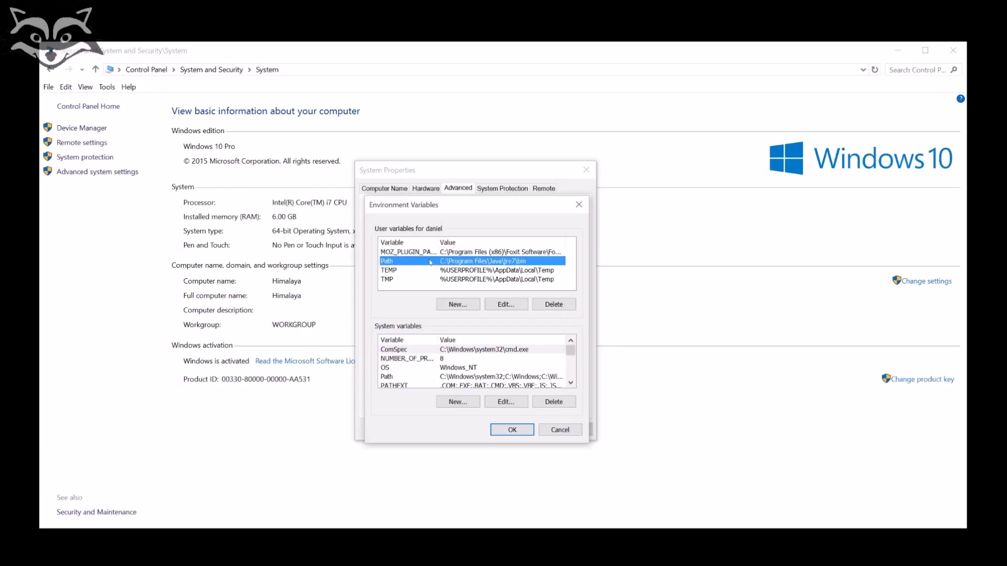
left_click(551, 305)
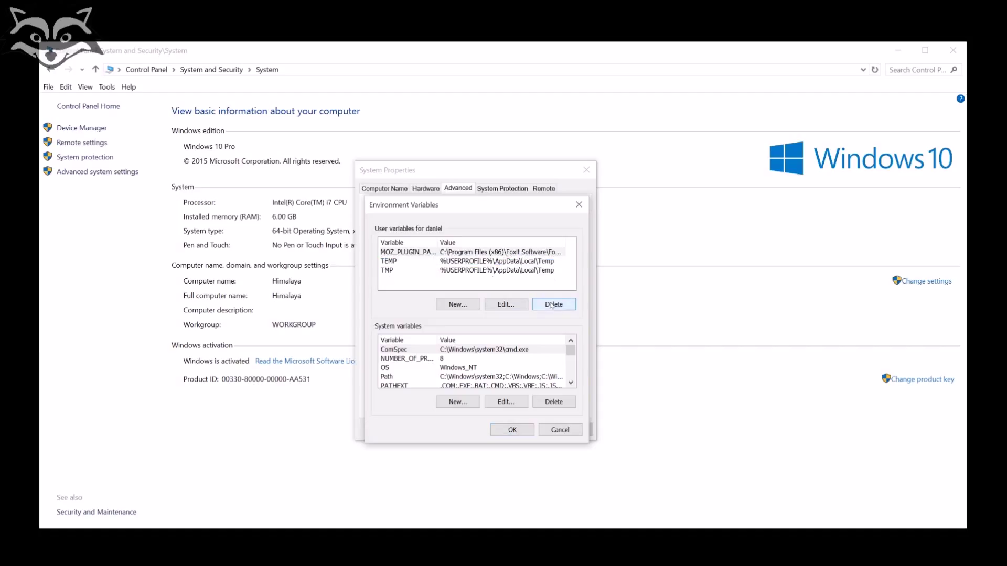
- Start a new user variable named Path and bring up a File Explorer window
left_click(462, 305)
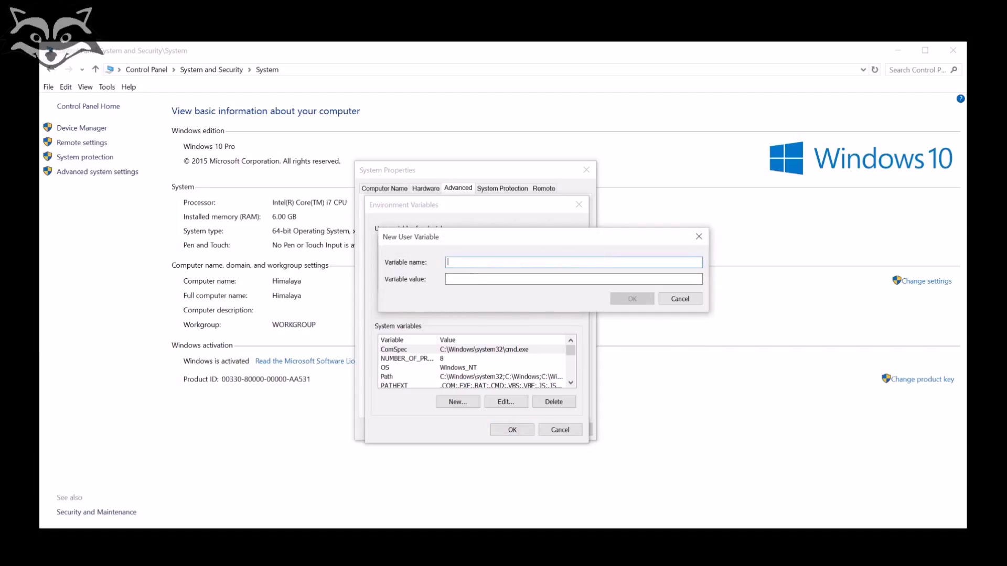
key("Tab")
key("super+e")
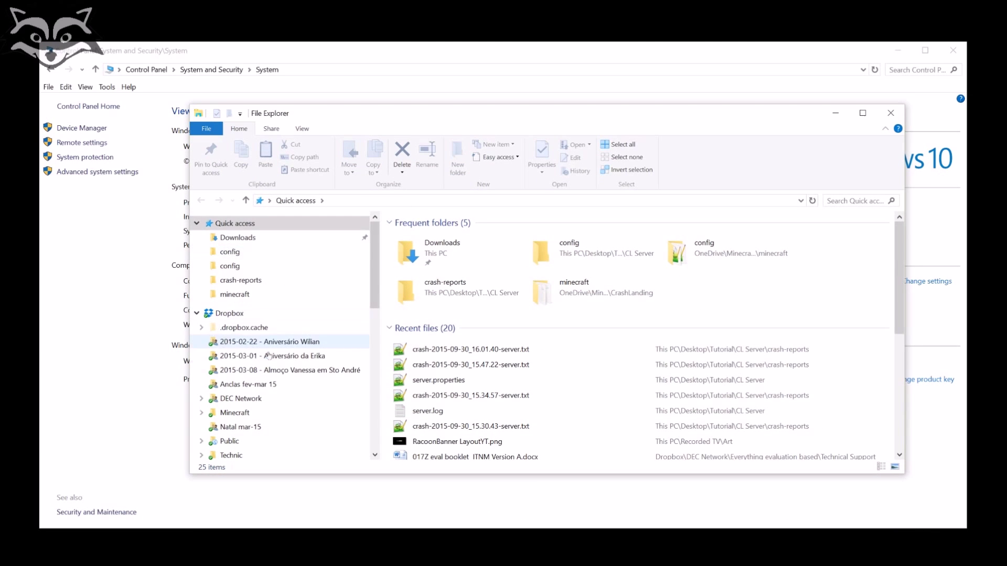
- Browse to C:\Program Files\Java\jre7
scroll(288, 351, "down", 3)
scroll(294, 347, "down", 3)
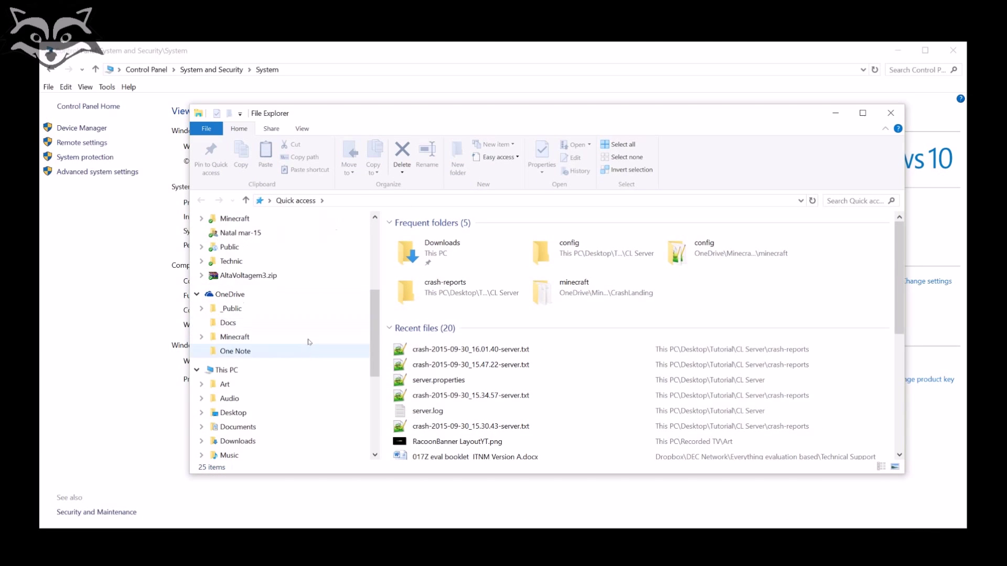
scroll(312, 334, "up", 2)
scroll(247, 386, "down", 3)
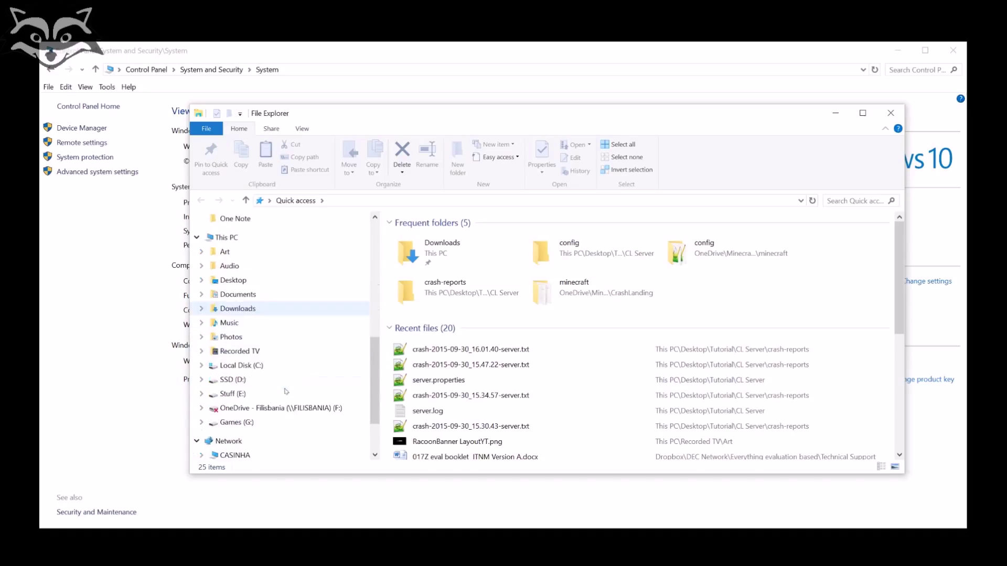
left_click(252, 370)
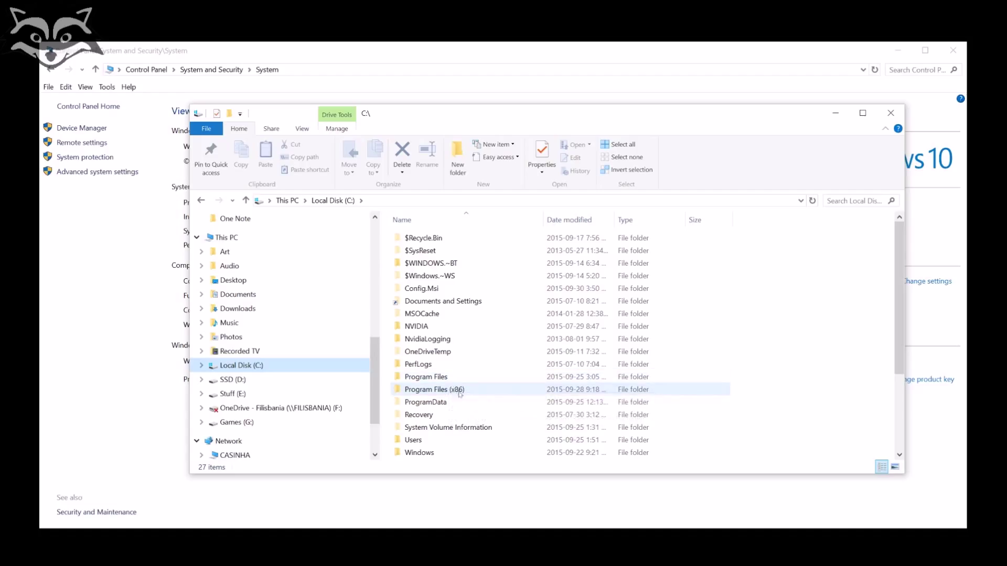
mouse_move(456, 394)
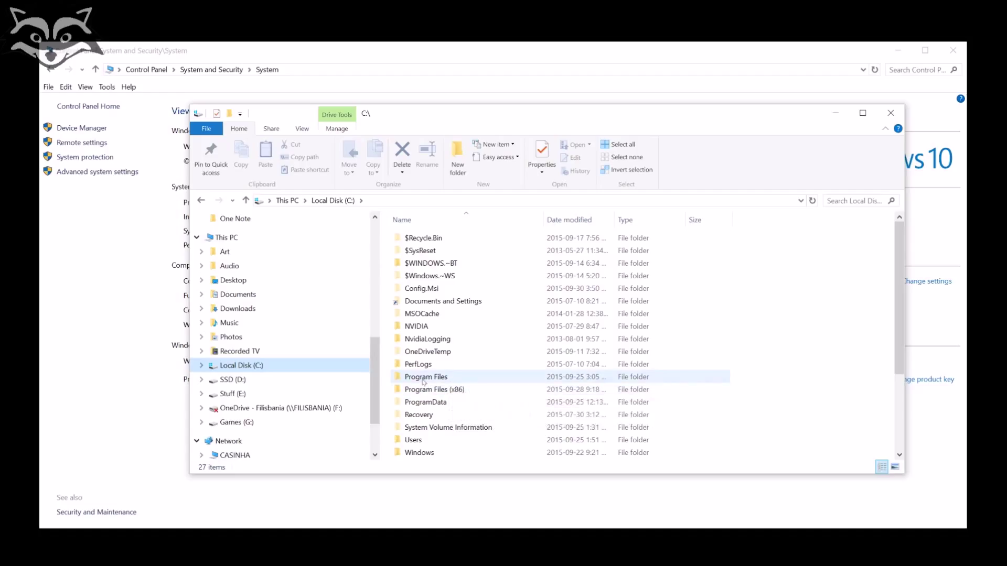
mouse_move(424, 380)
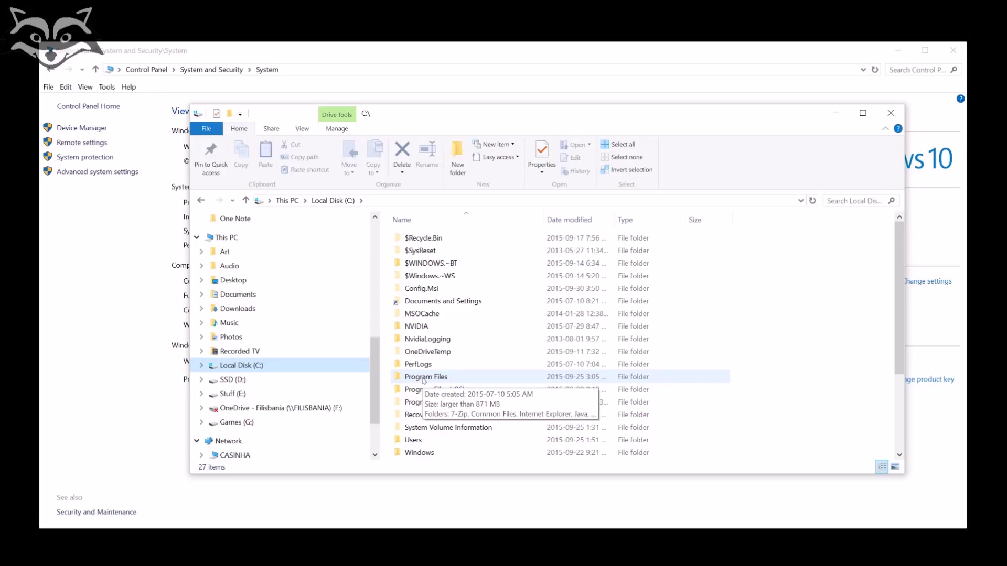
double_click(424, 380)
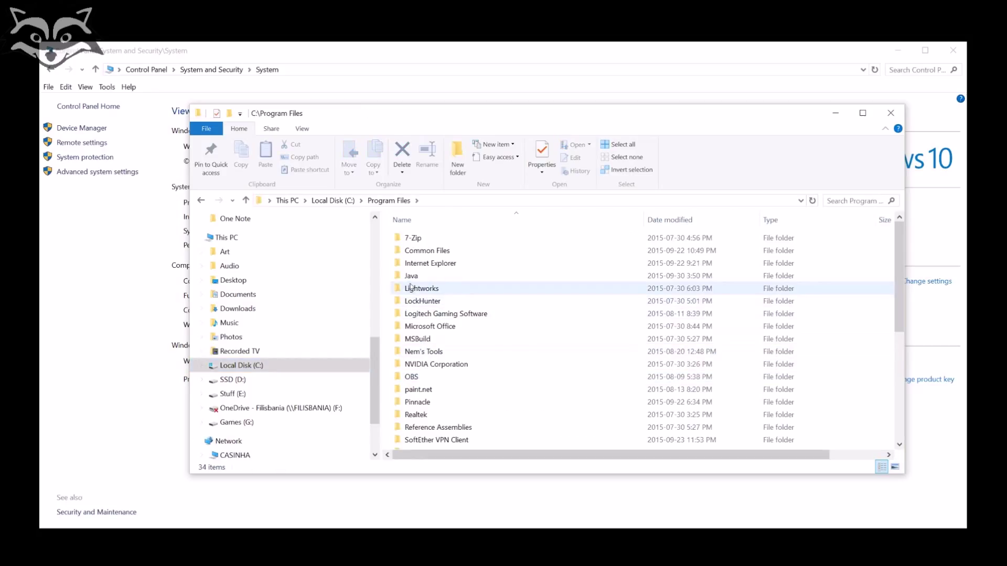
double_click(410, 278)
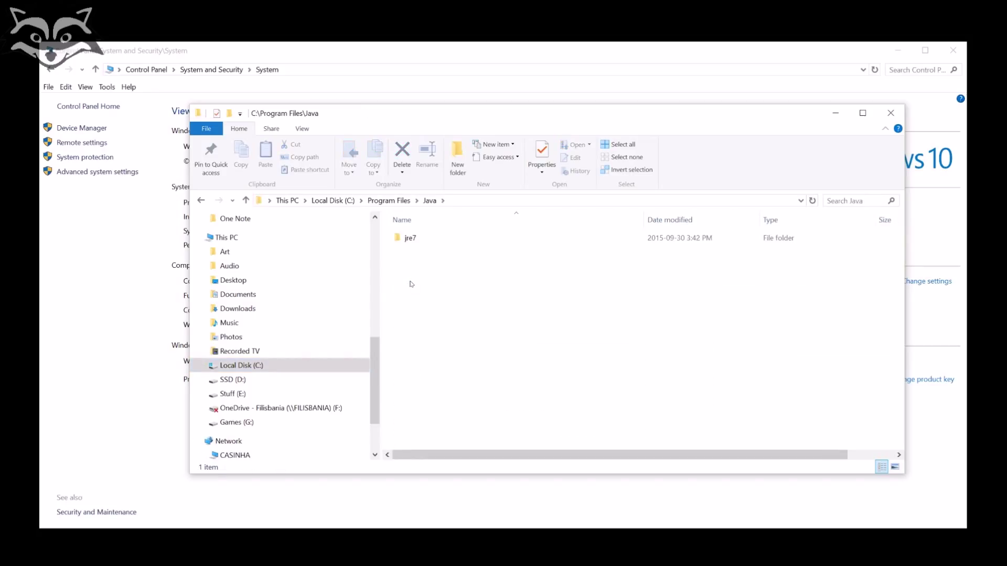
double_click(409, 239)
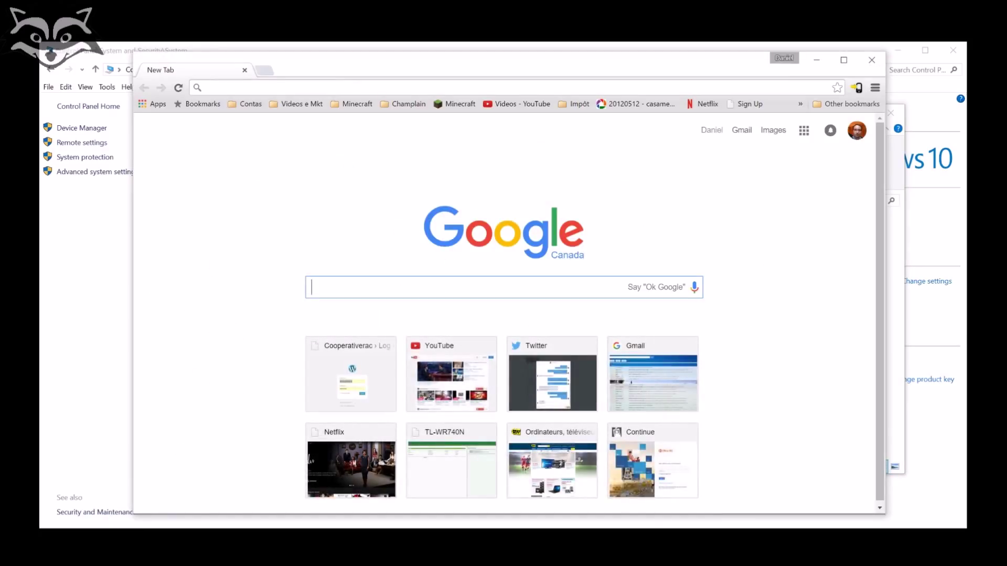
- Search Google for 'jre 7 64 bit download' and open Oracle's JRE 7 downloads page
type("jre")
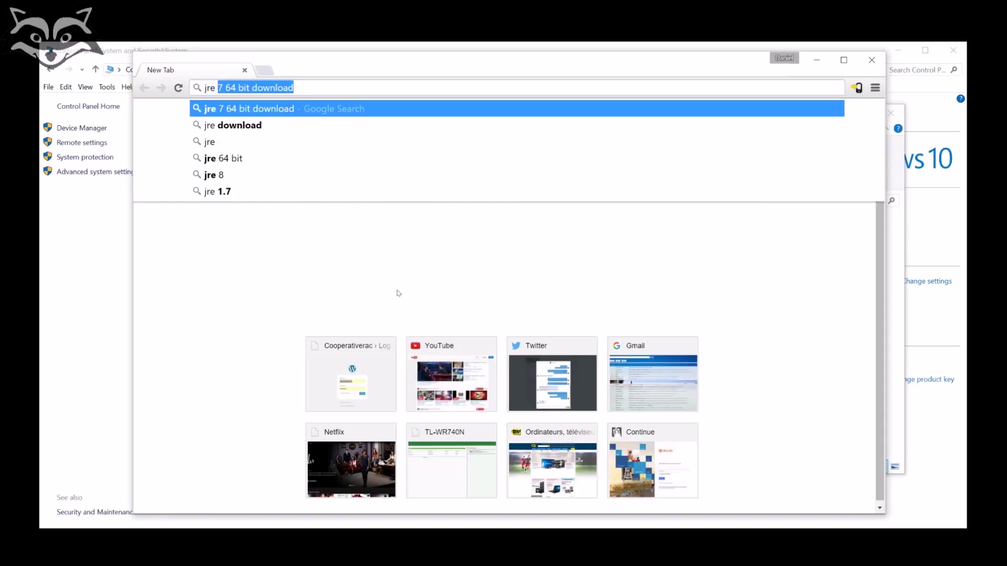
type(" 64")
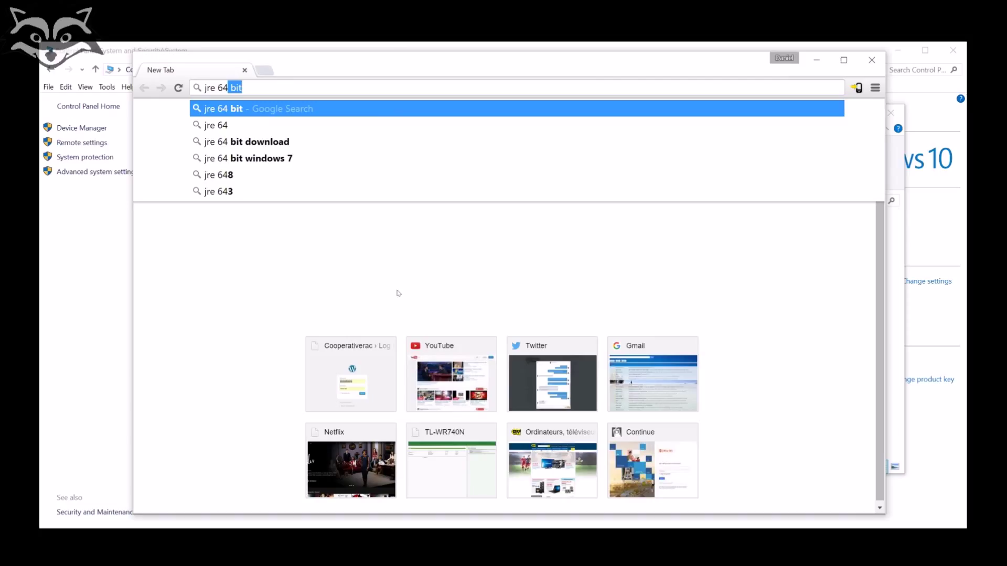
key("Left")
key("Left")
key("Left")
key("Left")
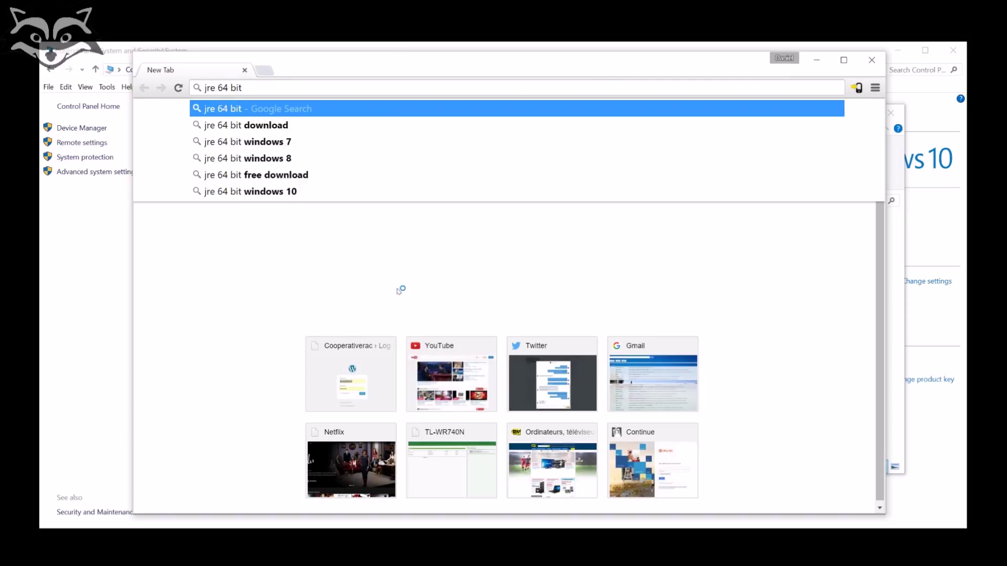
type("7")
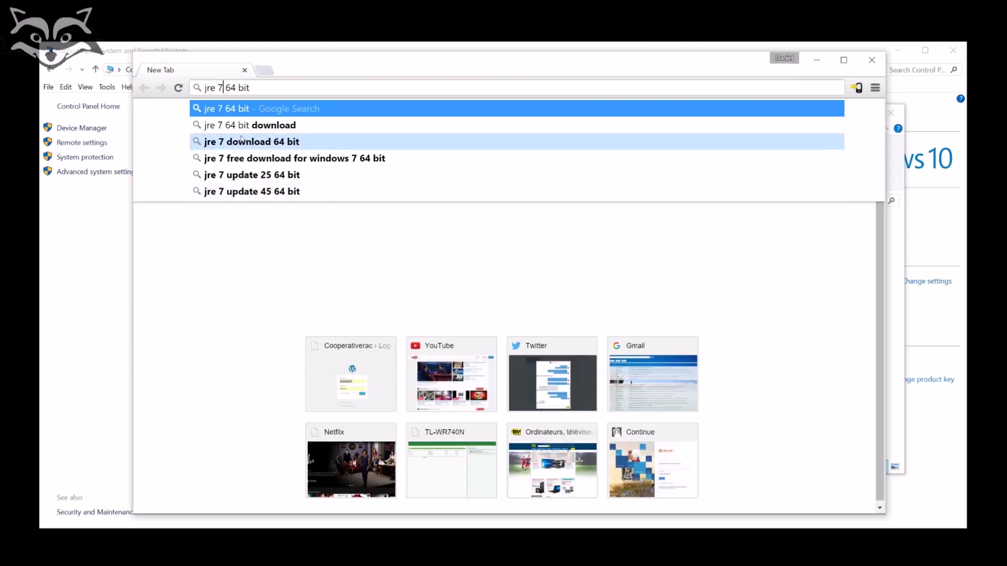
left_click(240, 124)
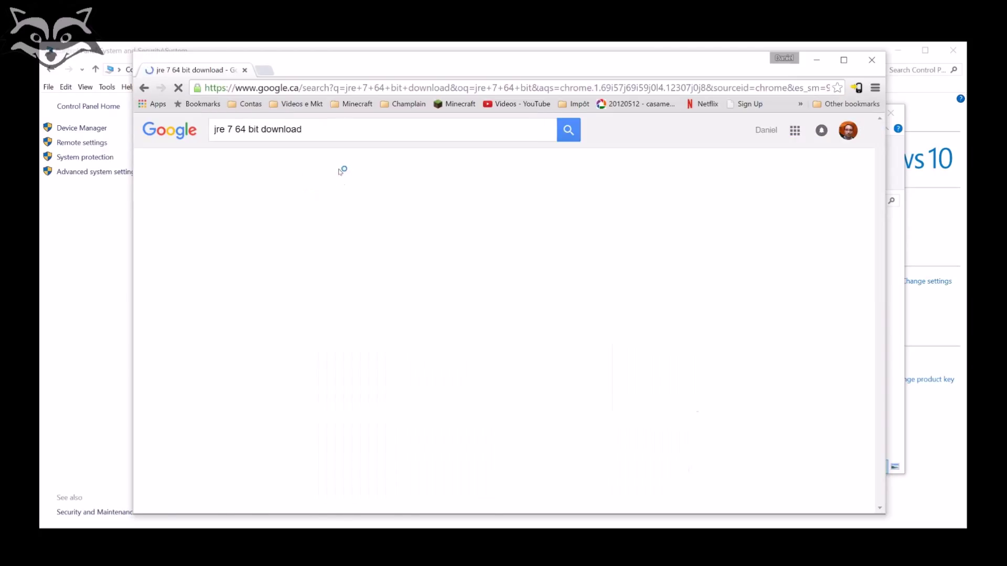
left_click(268, 226)
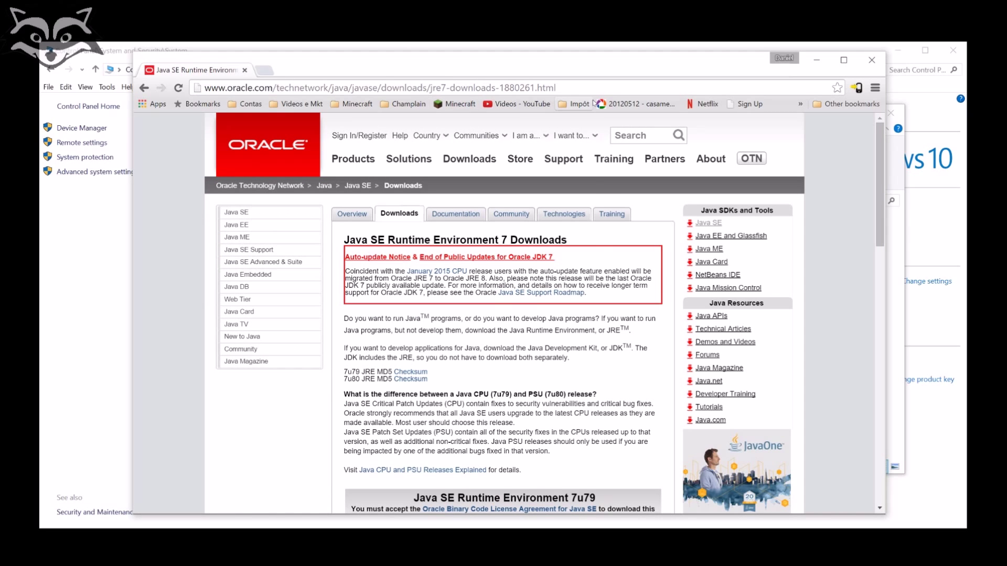
- Accept the Java SE Runtime Environment 7u80 licence agreement, then close Chrome
key("ctrl+l")
scroll(549, 202, "down", 10)
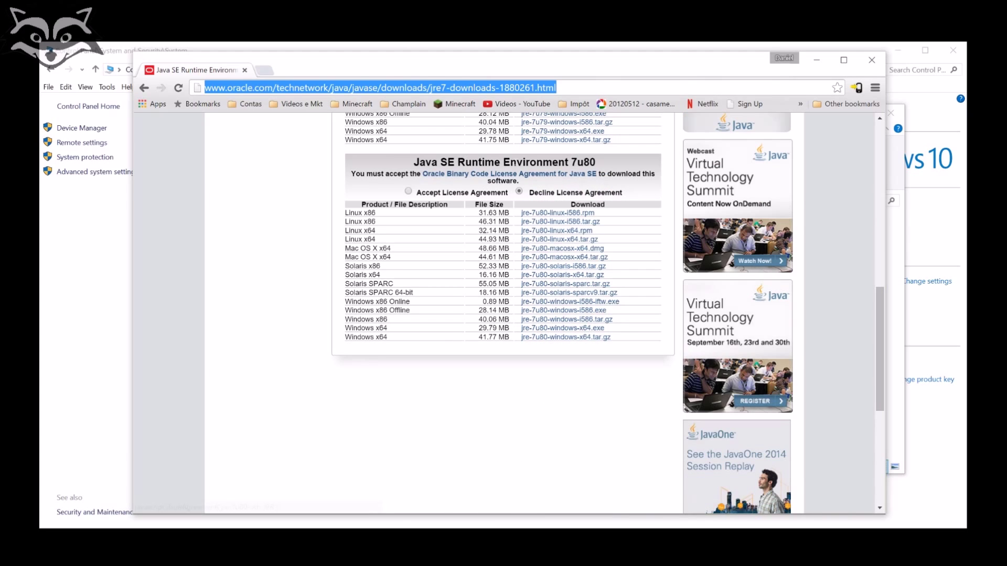
left_click(409, 192)
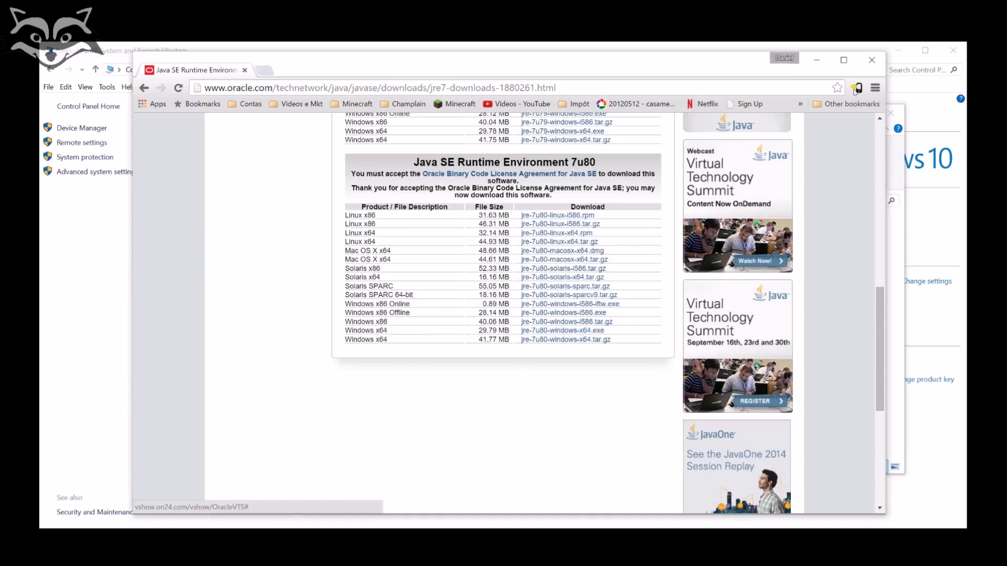
left_click(869, 60)
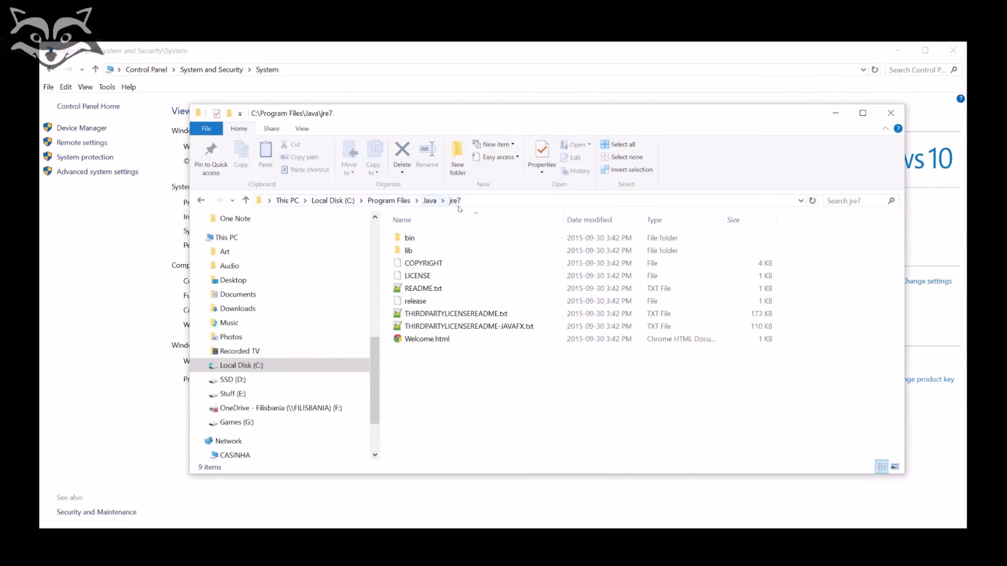
- Copy the C:\Program Files\Java\jre7\bin folder path and close Explorer
double_click(409, 238)
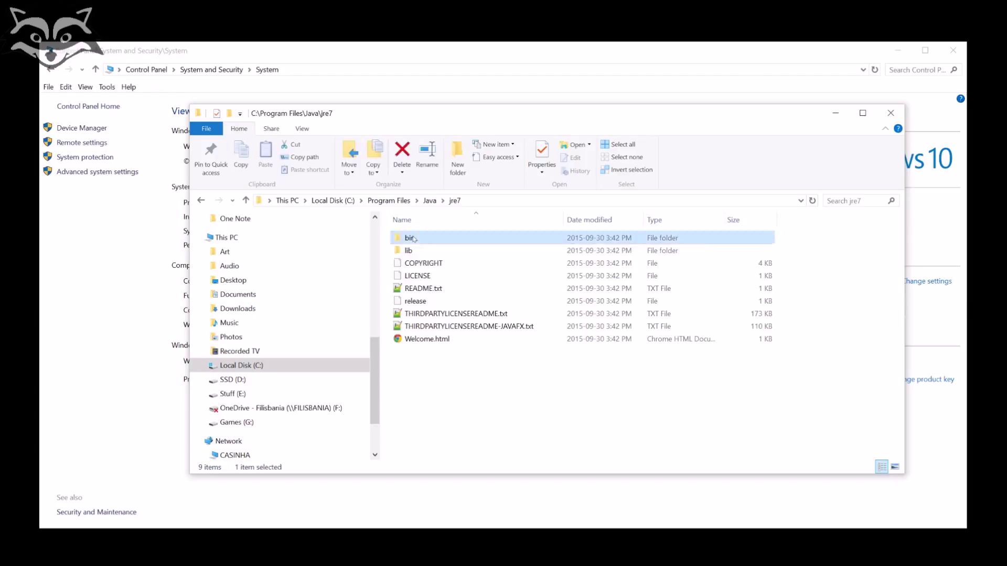
left_click(516, 198)
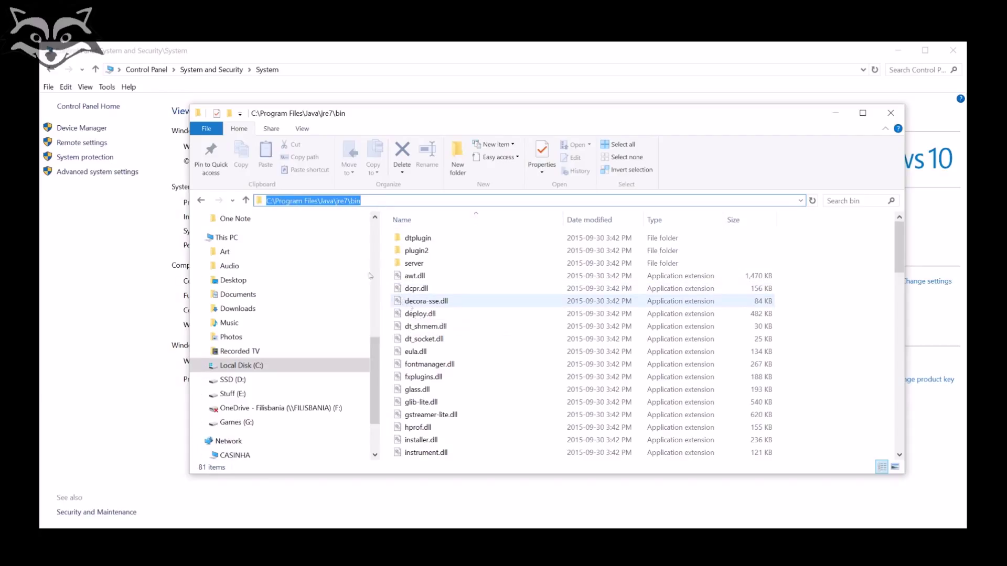
right_click(341, 200)
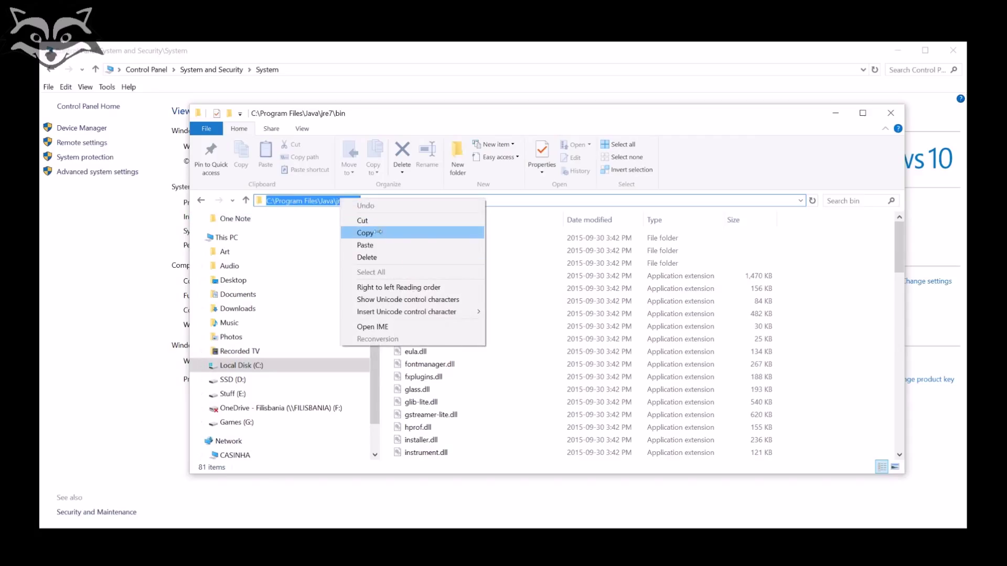
left_click(366, 232)
left_click(890, 112)
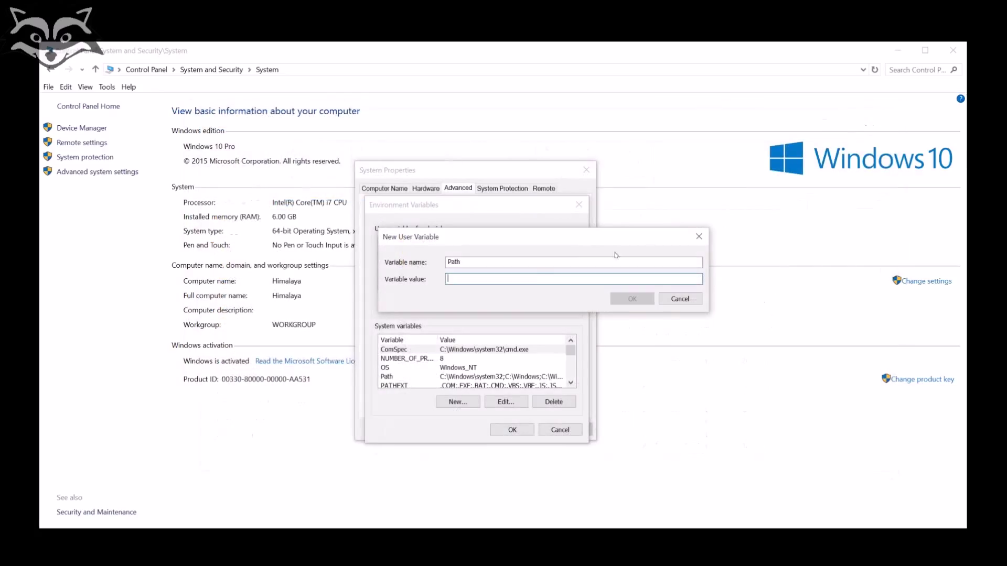
- Paste C:\Program Files\Java\jre7\bin as the Path value, confirm every dialog, and close Control Panel
right_click(528, 279)
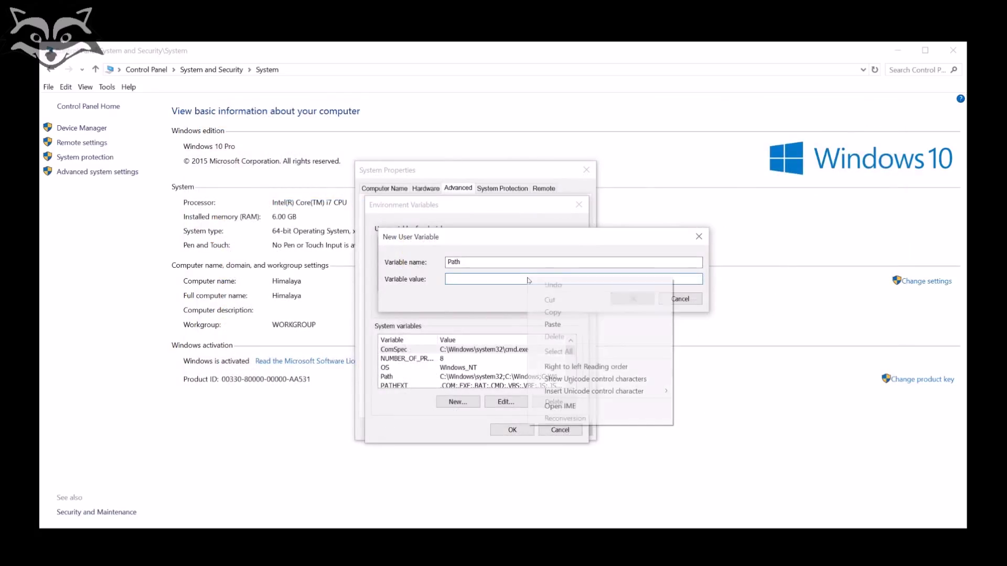
left_click(570, 325)
left_click(637, 299)
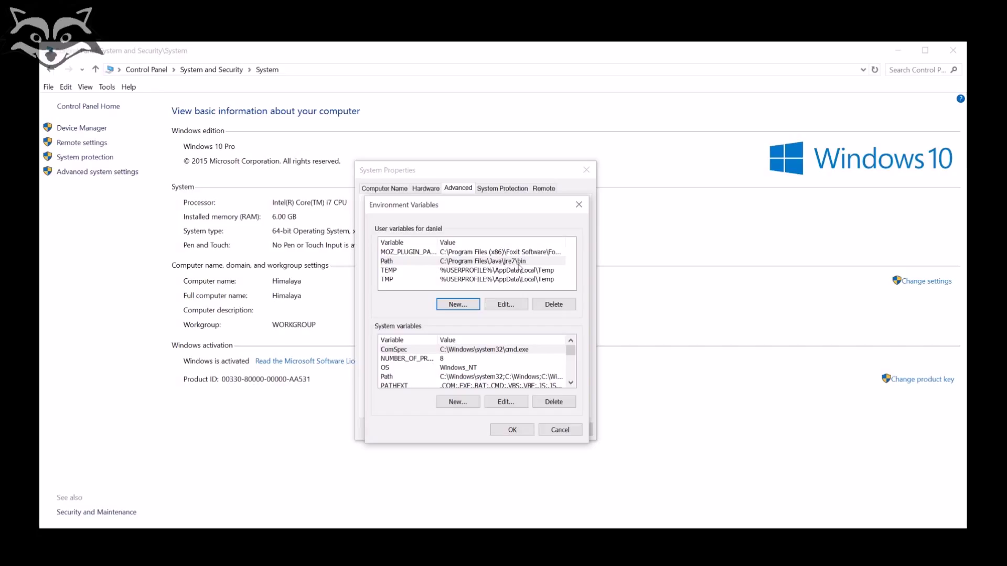
left_click(525, 427)
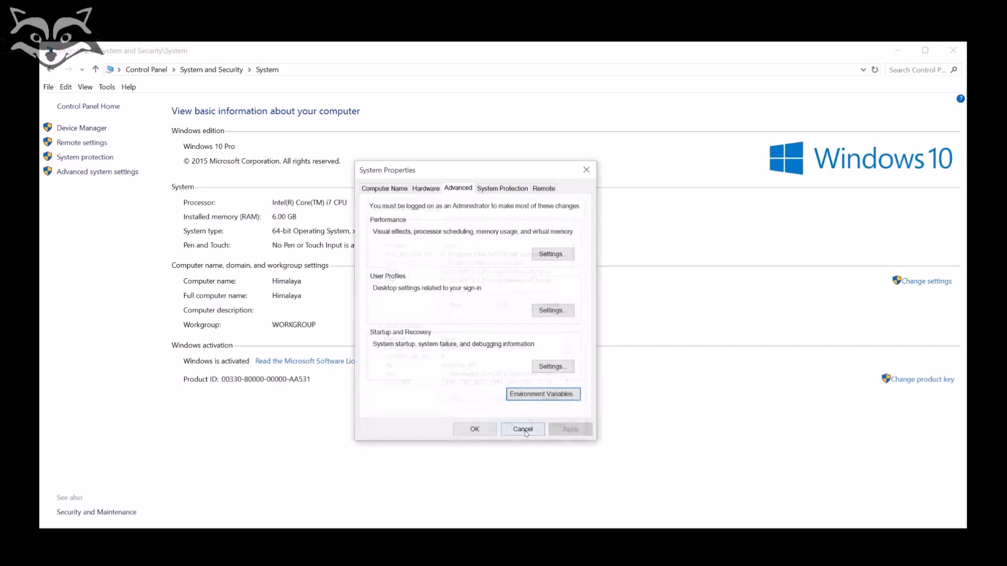
left_click(475, 429)
left_click(953, 50)
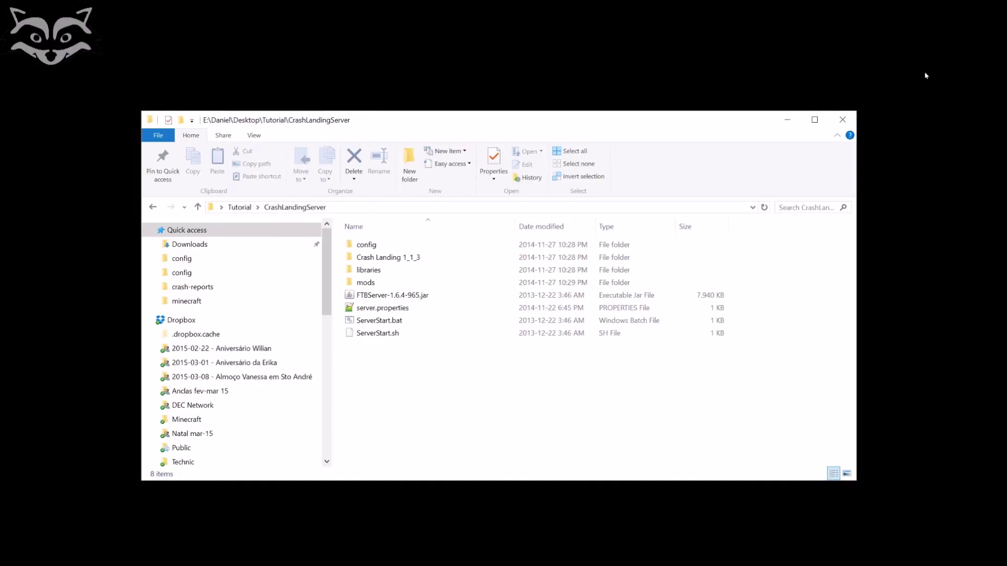
- Run ServerStart.bat, let the server finish starting, then minimize its console
double_click(379, 321)
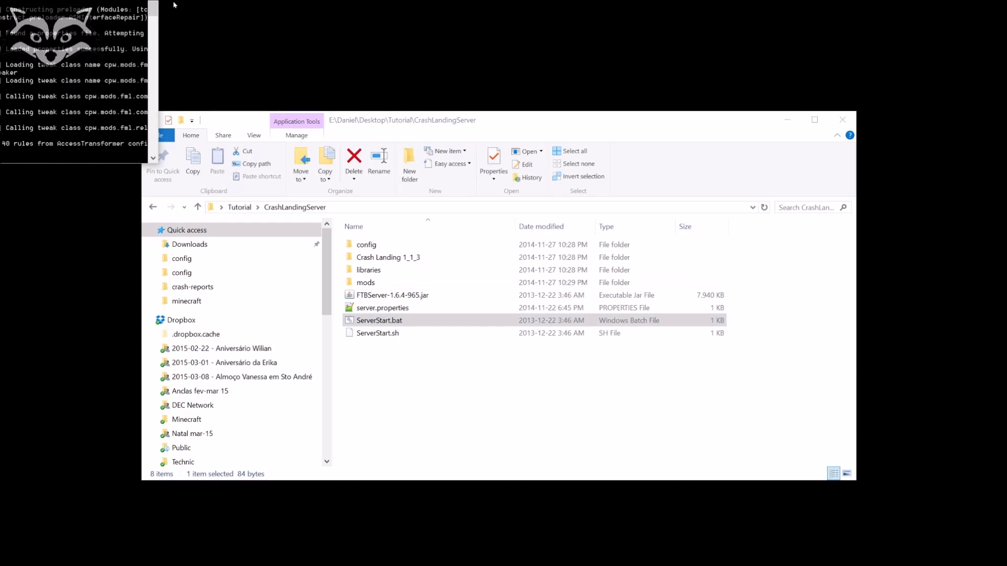
left_click_drag(58, 2, 375, 112)
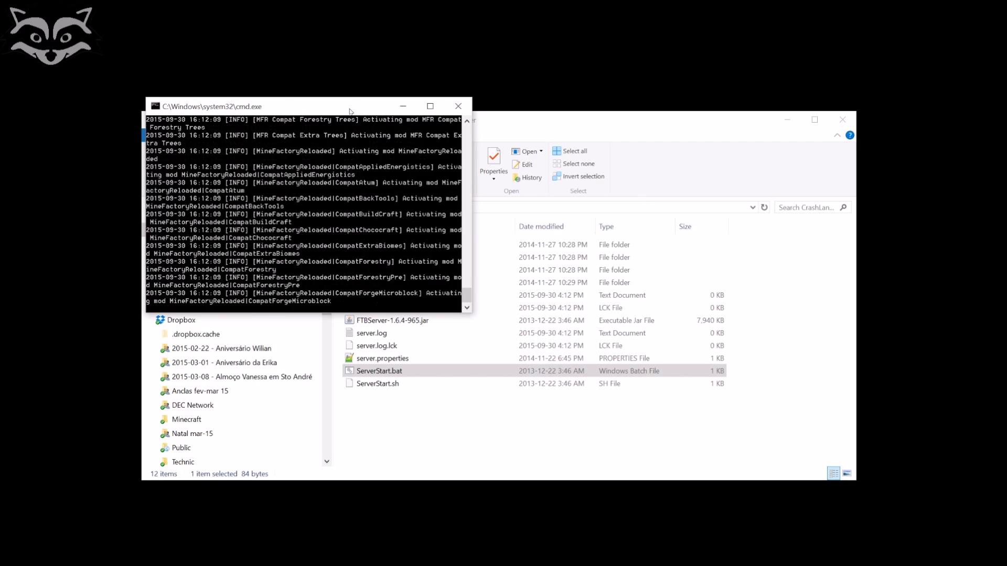
left_click_drag(331, 102, 233, 43)
left_click_drag(470, 120, 582, 139)
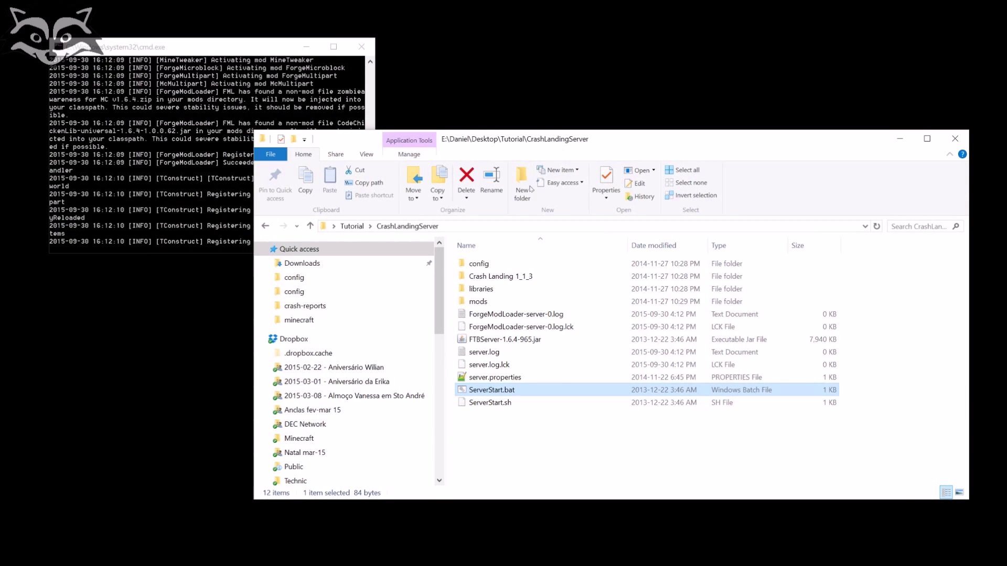
left_click(245, 50)
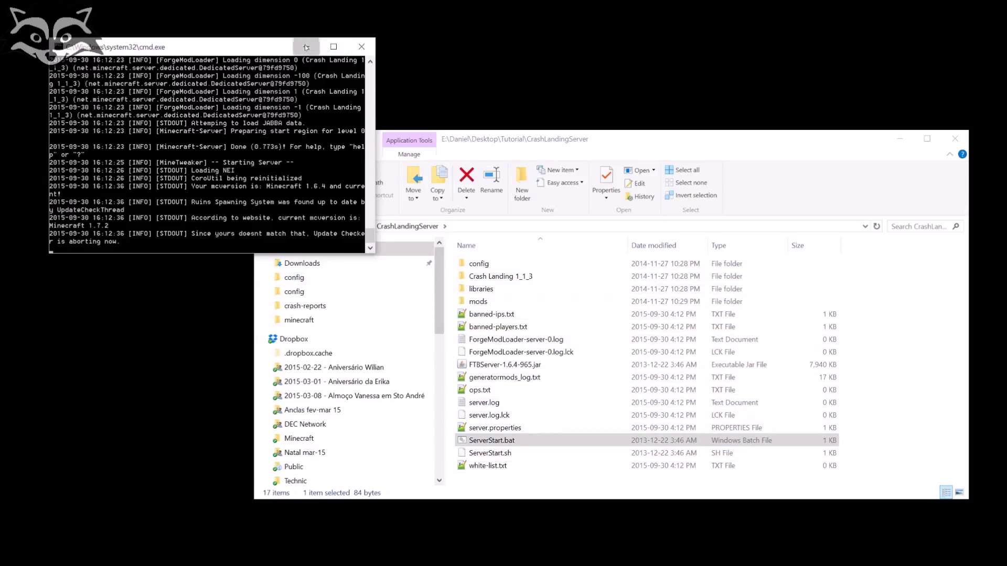
left_click(361, 46)
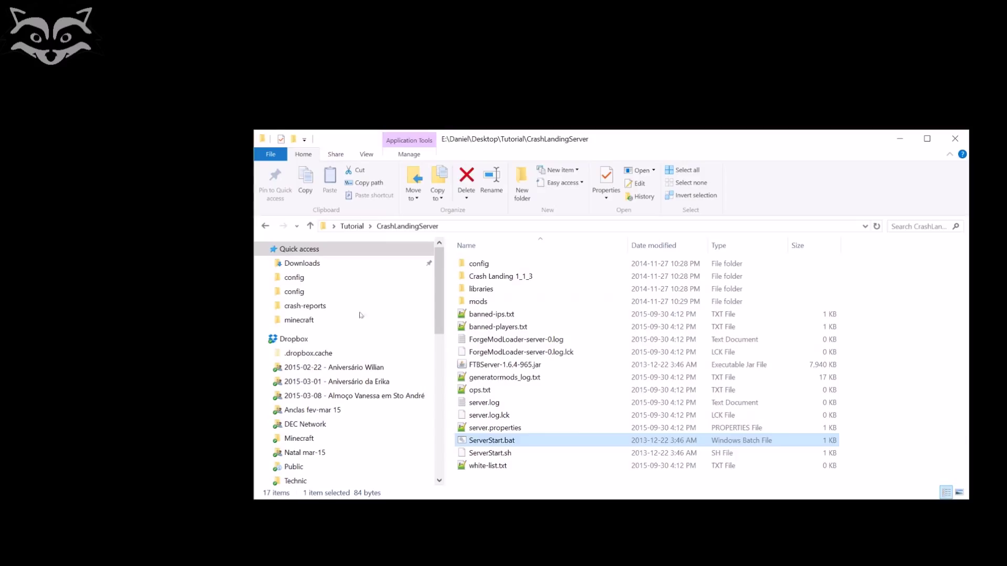
left_click(899, 139)
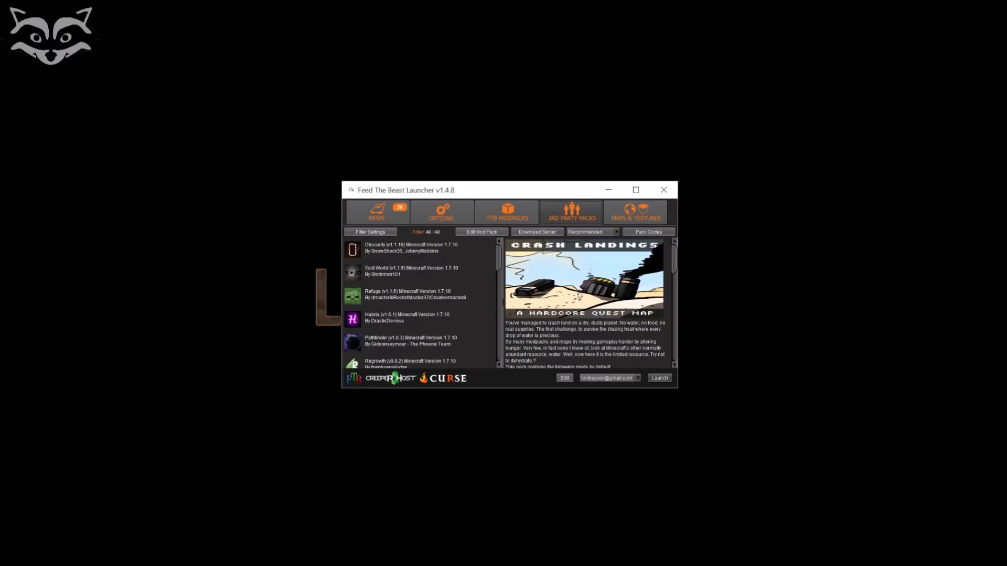
- Launch the Crash Landings modpack from the FTB Launcher
left_click(660, 382)
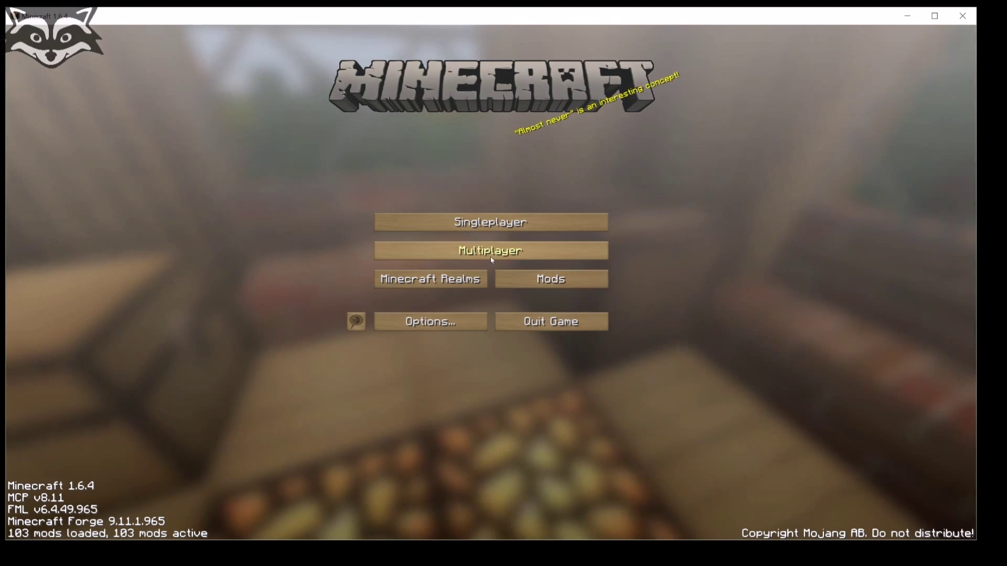
- Add a Multiplayer server entry at 127.0.0.1 and join it
left_click(564, 252)
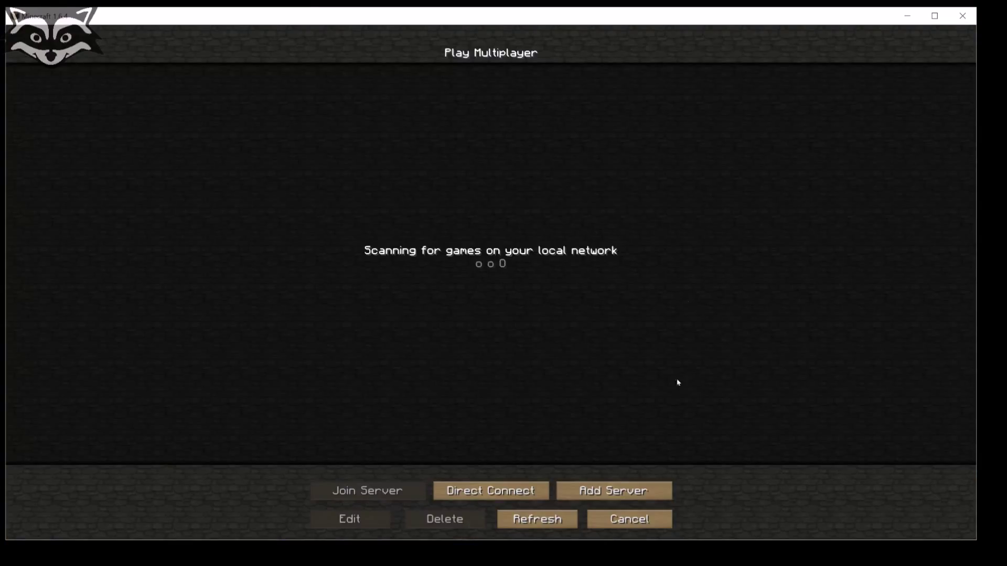
left_click(626, 491)
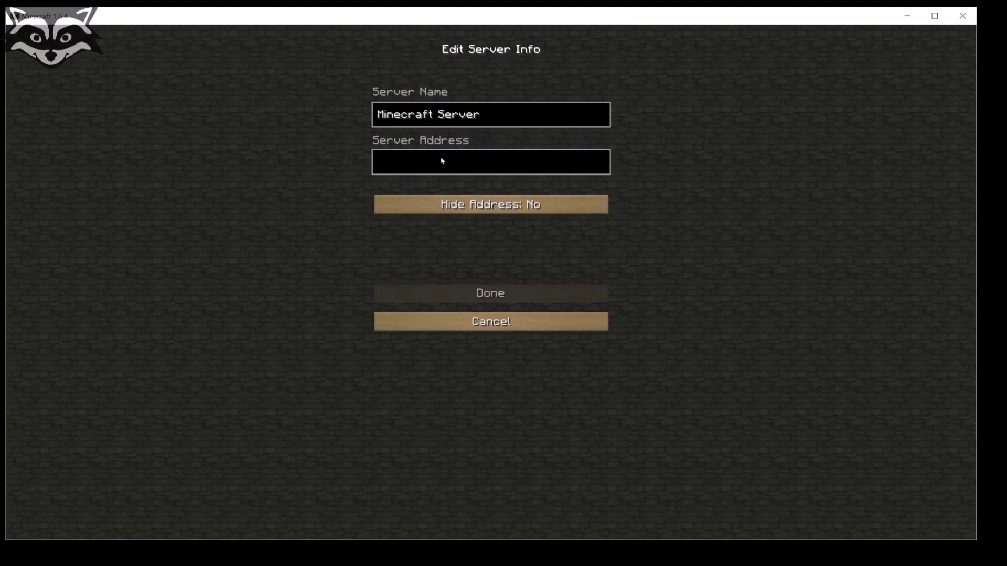
type("1")
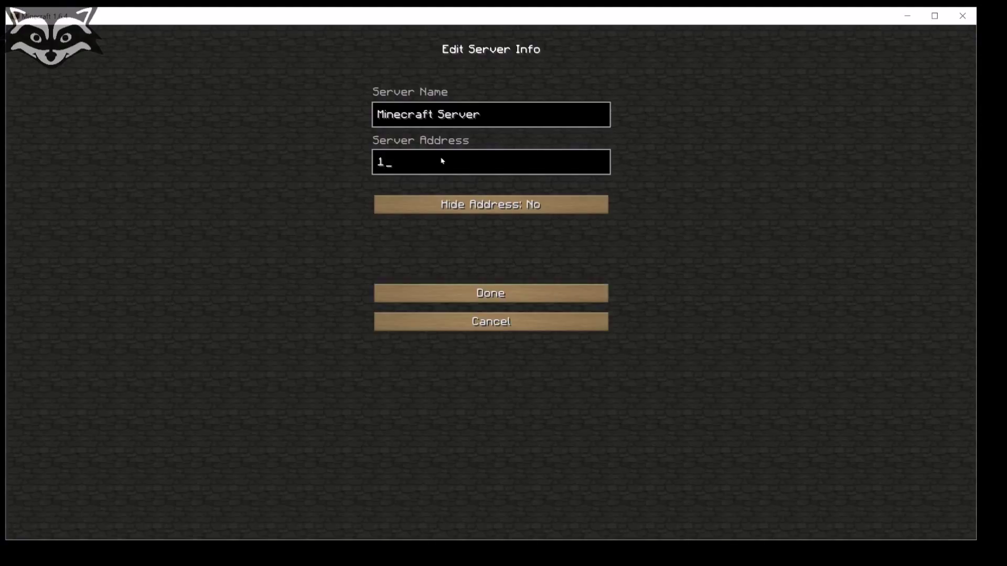
type("27.0.0.1")
left_click(479, 293)
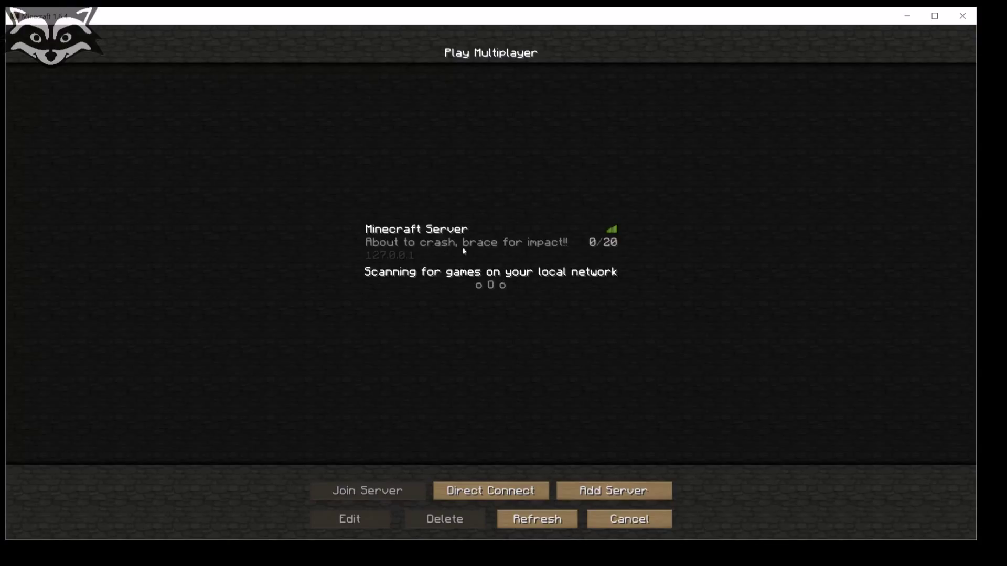
double_click(472, 234)
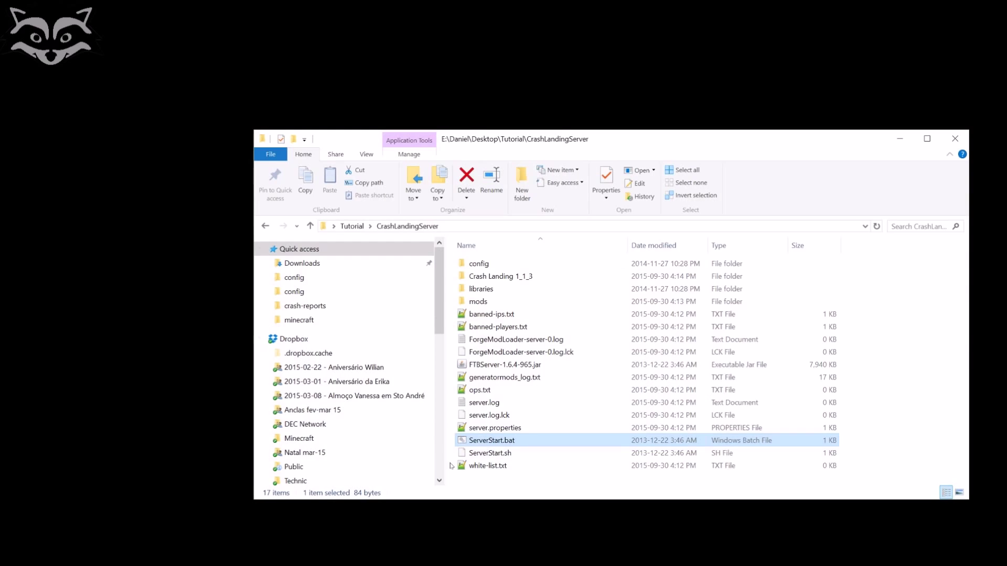
- Stop the running server in its console and dismiss the window
left_click_drag(619, 139, 522, 88)
key("alt+Tab")
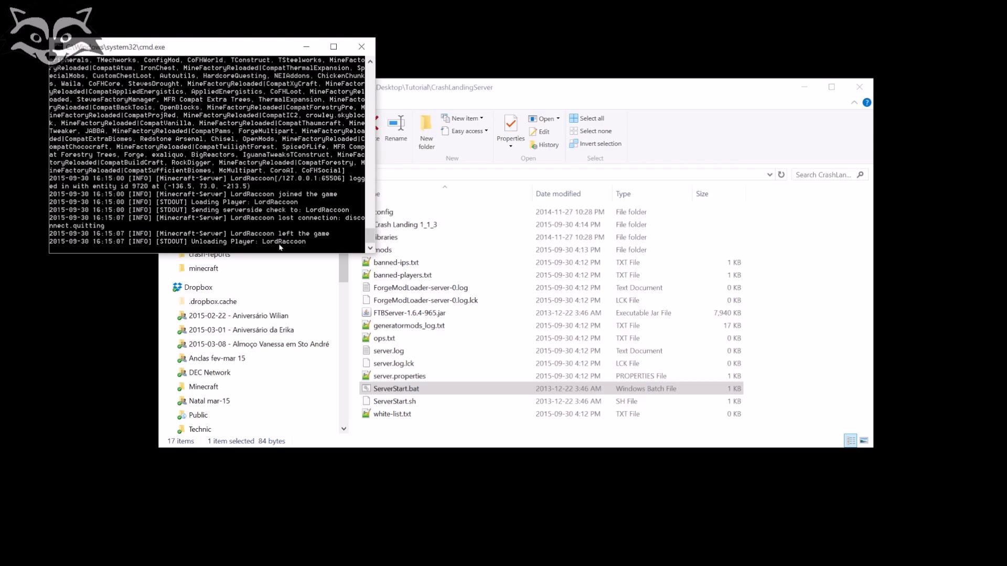
key("Return")
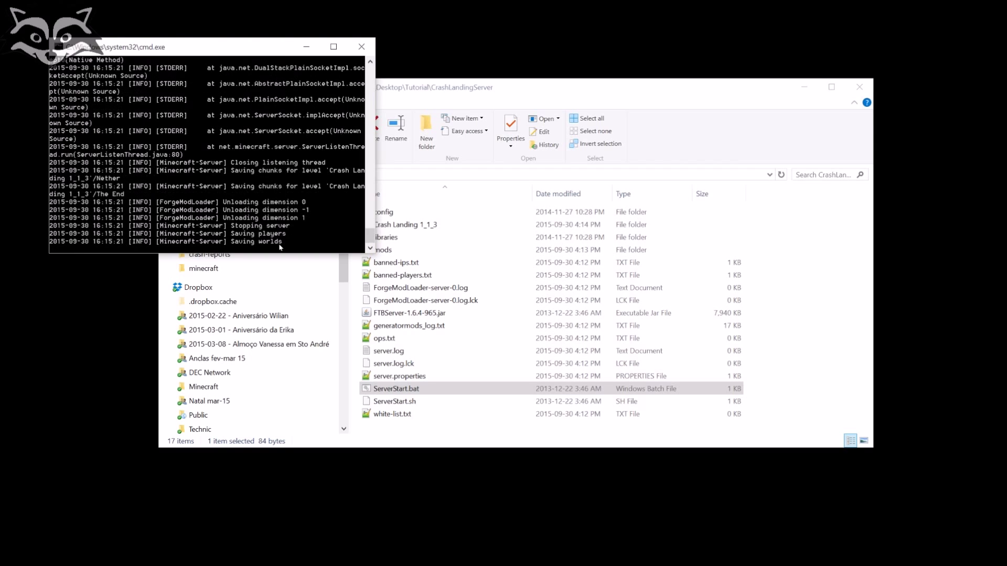
key("Return")
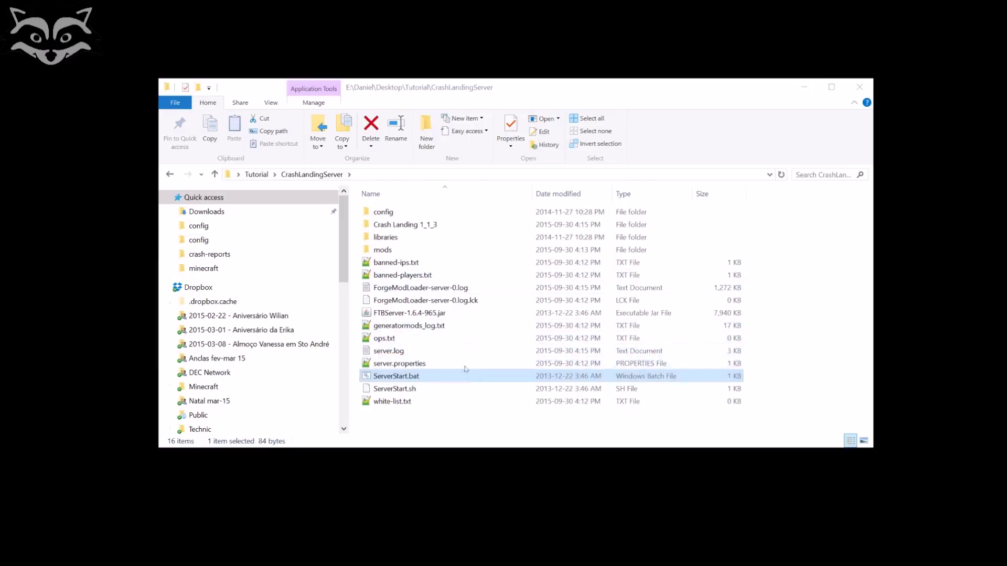
- Open server.properties in Notepad++ and enlarge the editor to show all 33 lines
left_click(399, 365)
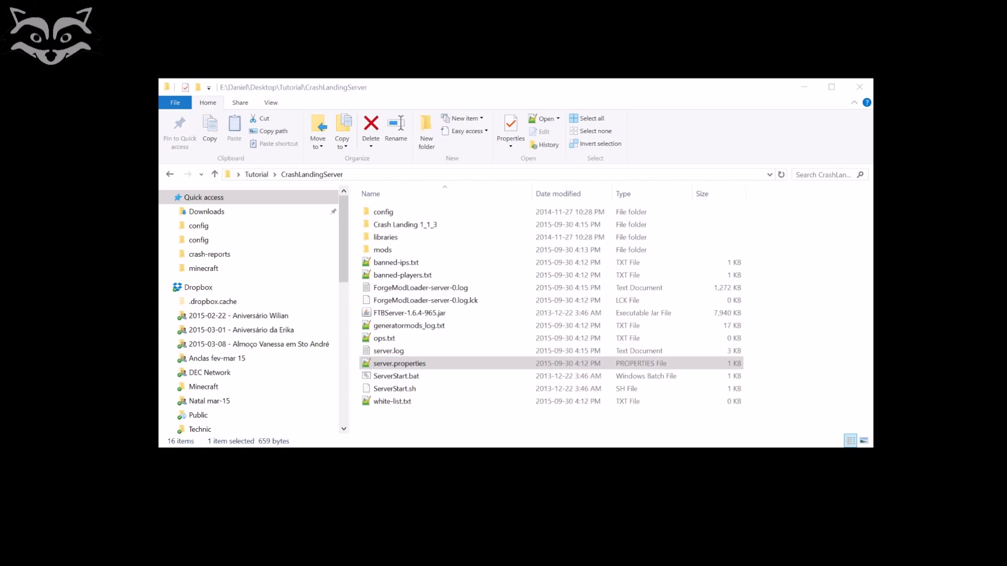
key("Return")
left_click_drag(883, 144, 210, 47)
left_click_drag(425, 293, 917, 502)
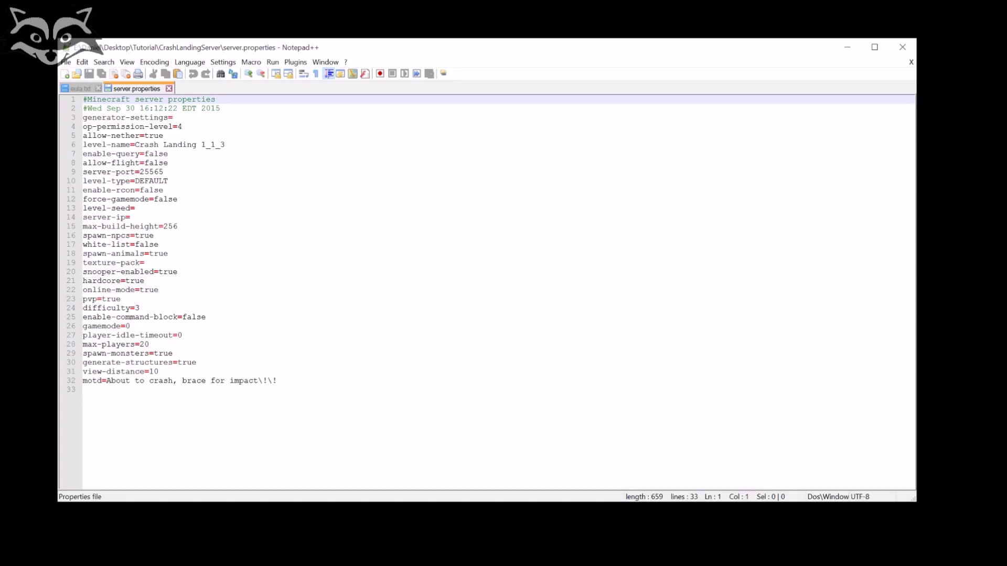
- Select the server-port value 25565 on line 9 of server.properties
left_click(164, 172)
key("shift+Left")
key("shift+Left")
key("shift+Left")
key("shift+Left")
key("shift+Left")
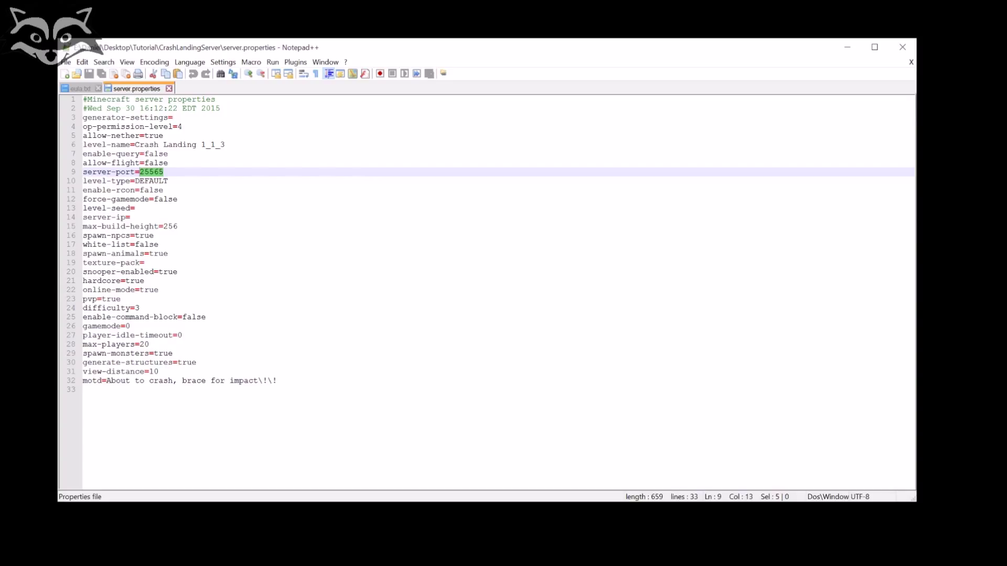
- Highlight the online-mode, difficulty and gamemode values, then change max-players to 10
left_click_drag(158, 290, 139, 290)
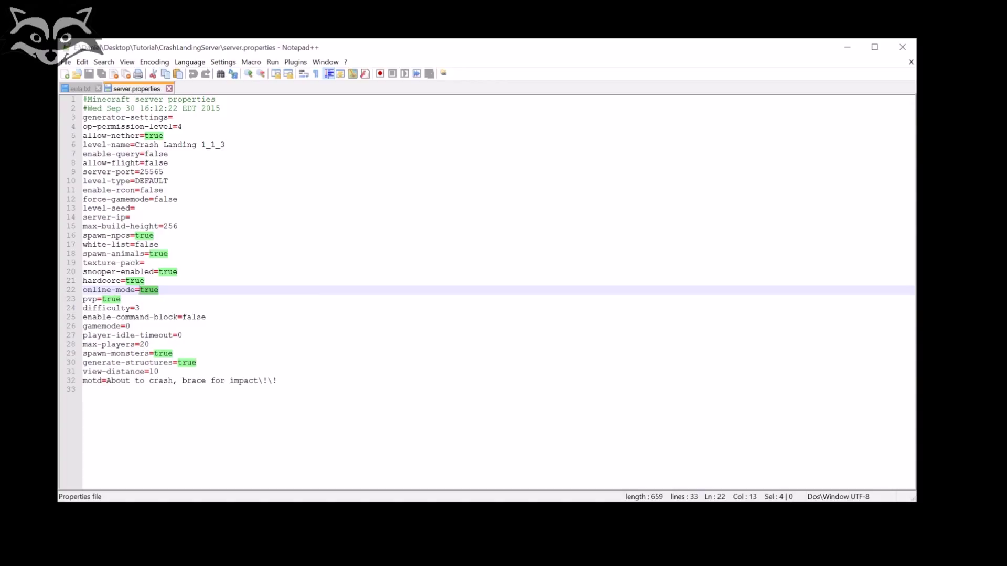
double_click(137, 309)
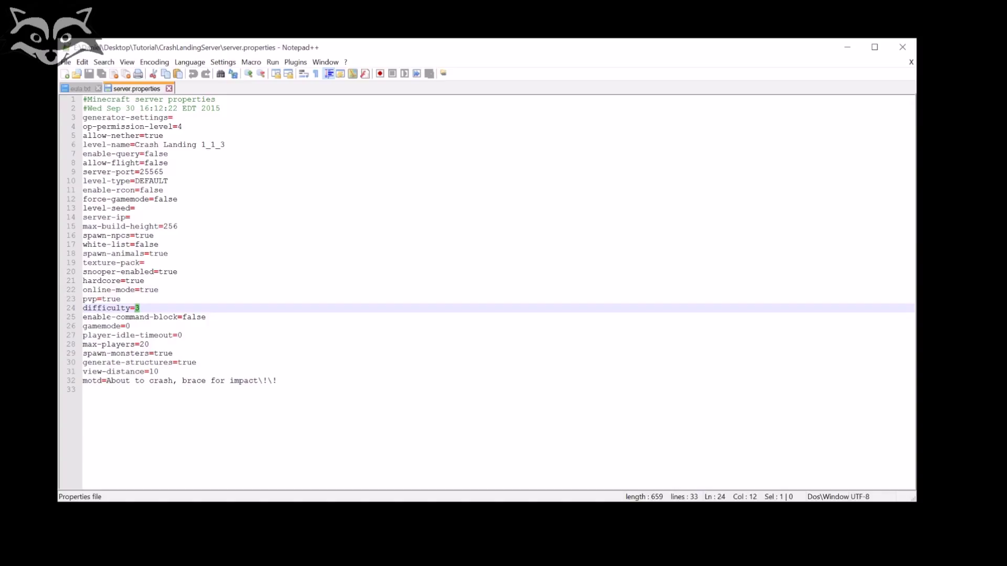
double_click(127, 327)
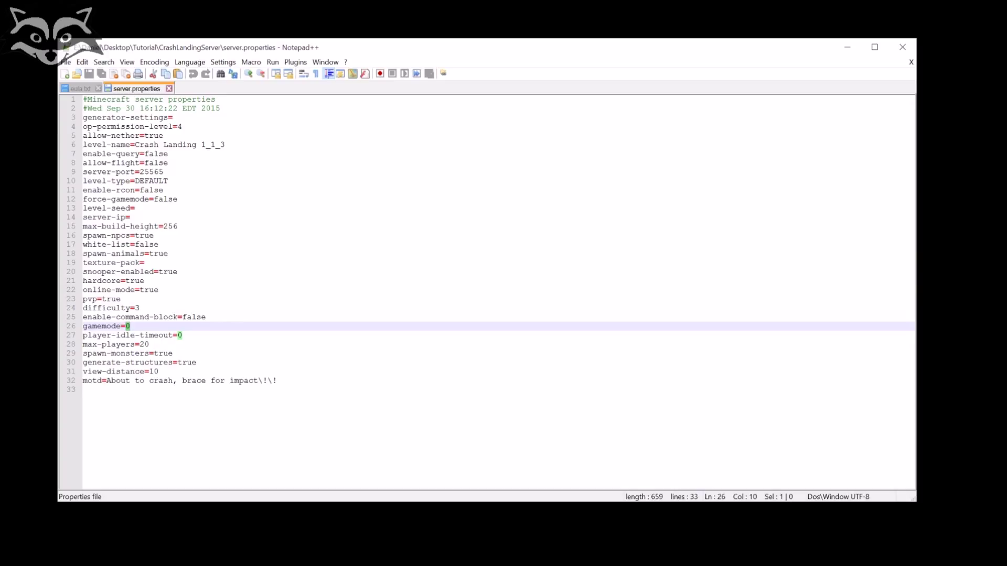
left_click(150, 345)
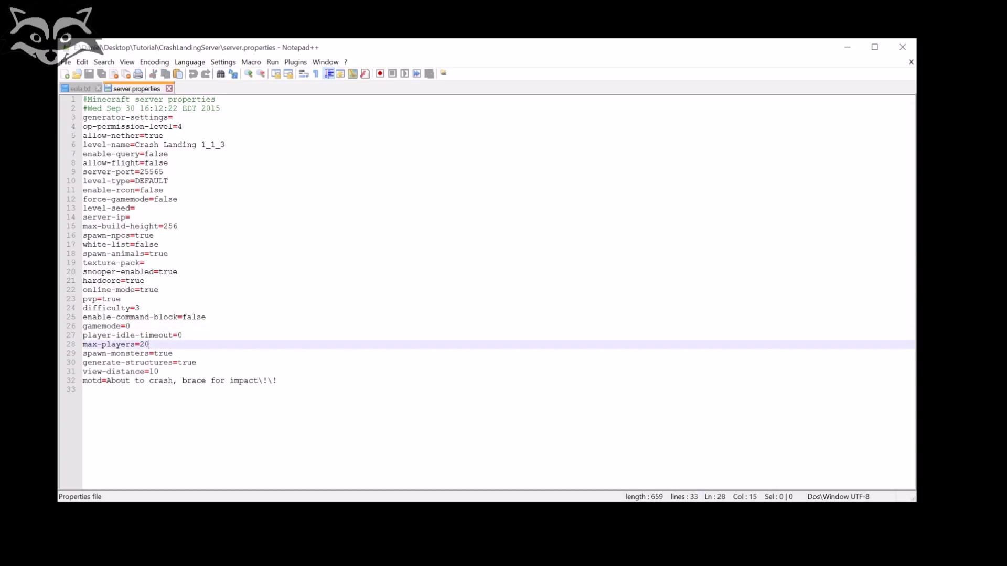
key("shift+Left")
key("shift+Left")
type("10")
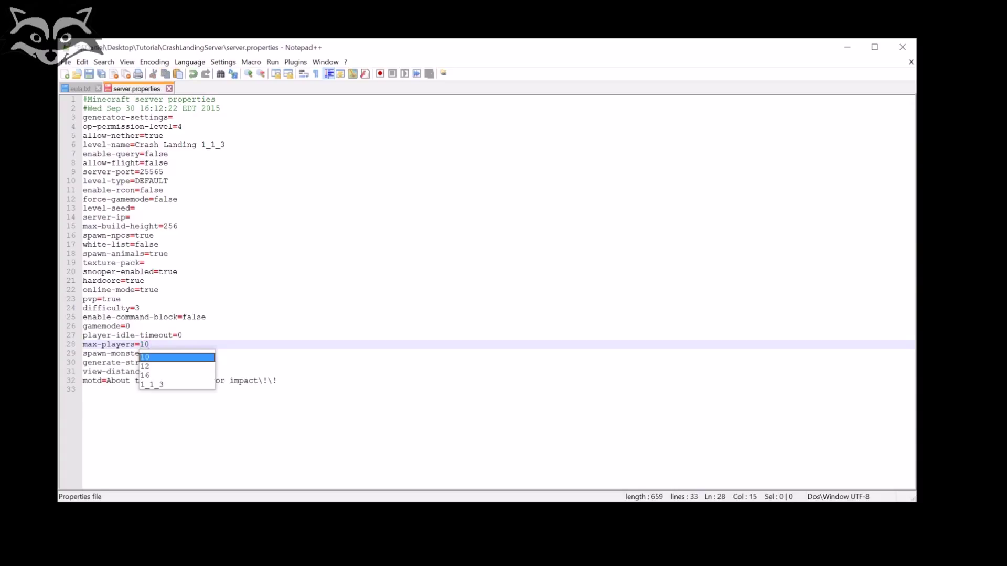
- Change view-distance to 8, highlight the motd line, and save server.properties
left_click(145, 281)
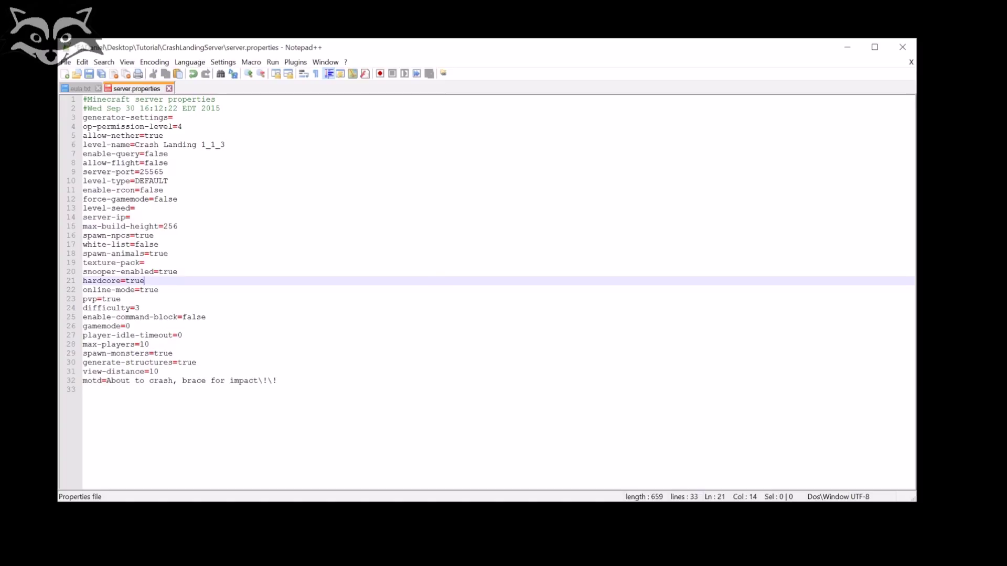
left_click(158, 371)
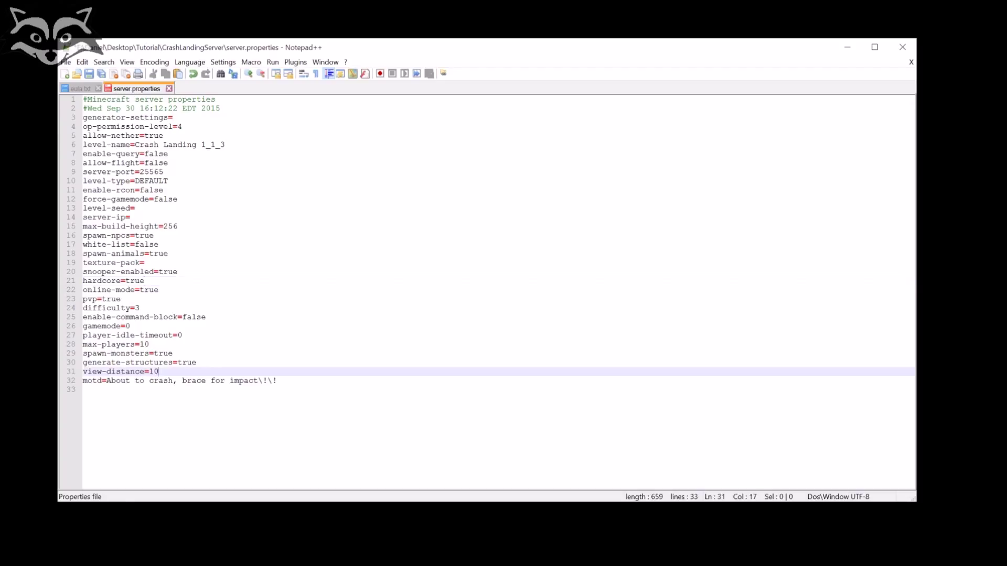
key("shift+Left")
key("shift+Left")
type("8")
left_click_drag(106, 381, 277, 380)
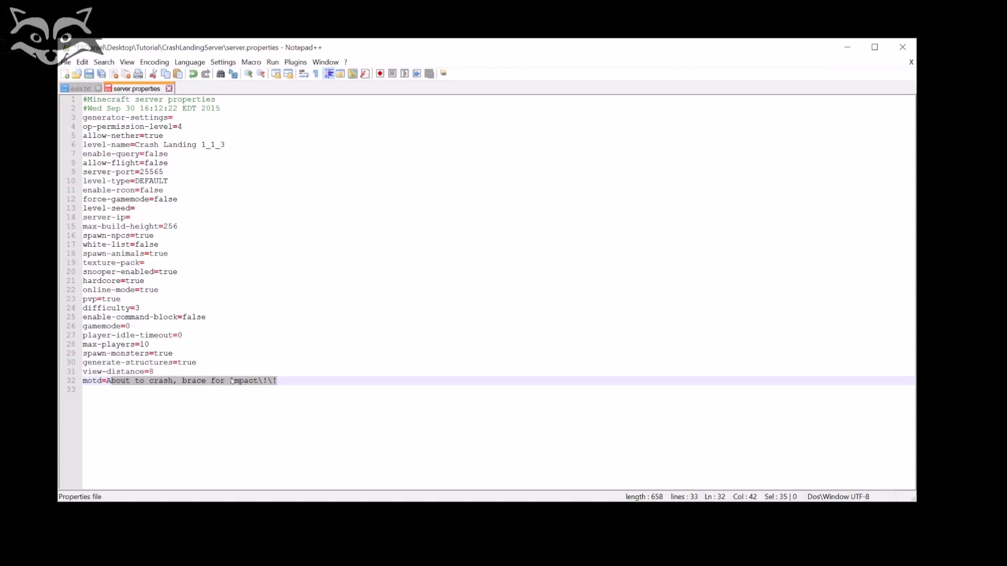
left_click(89, 74)
- Close Notepad++ and open the context menu of ServerStart.bat in CrashLandingServer
left_click(98, 88)
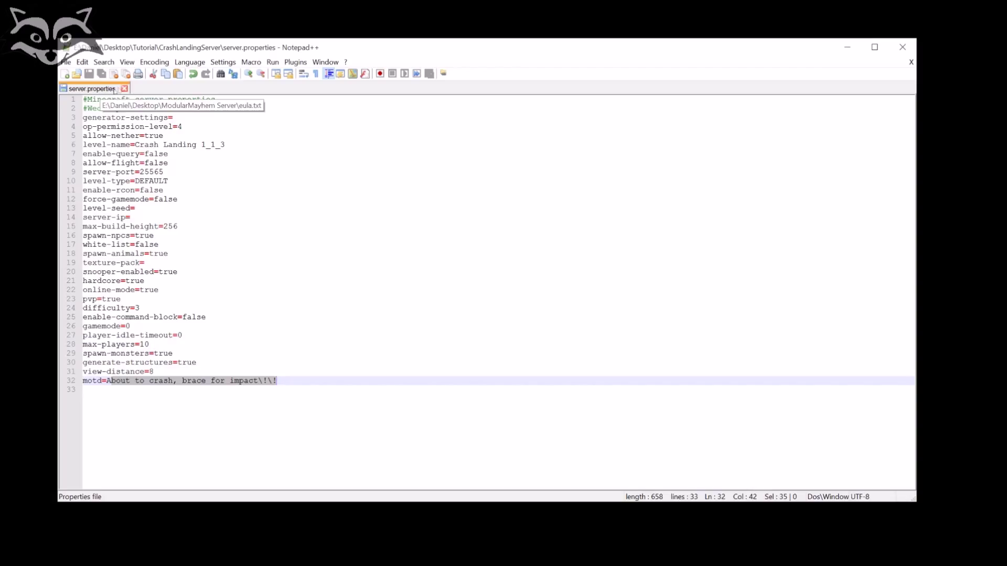
left_click(126, 88)
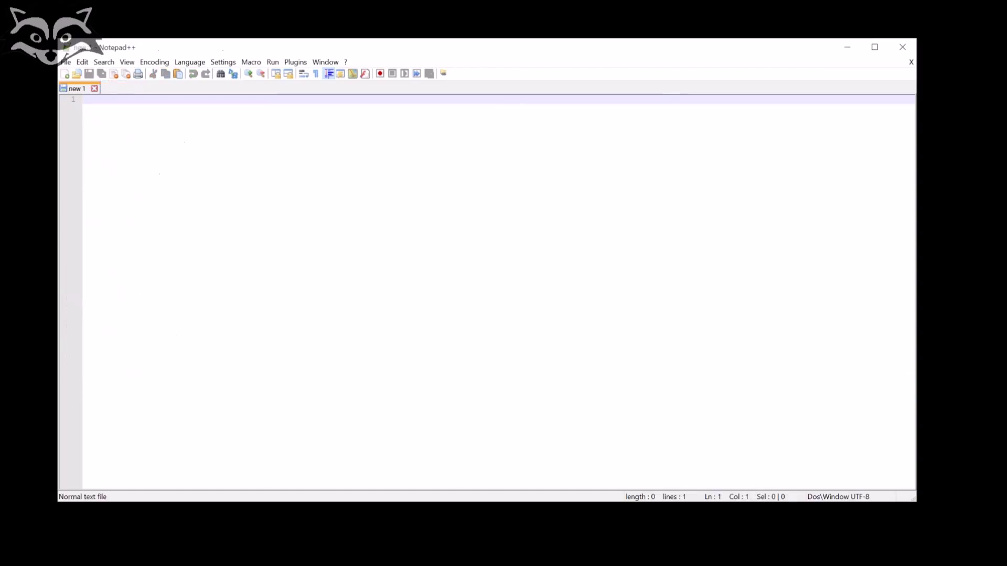
left_click(903, 46)
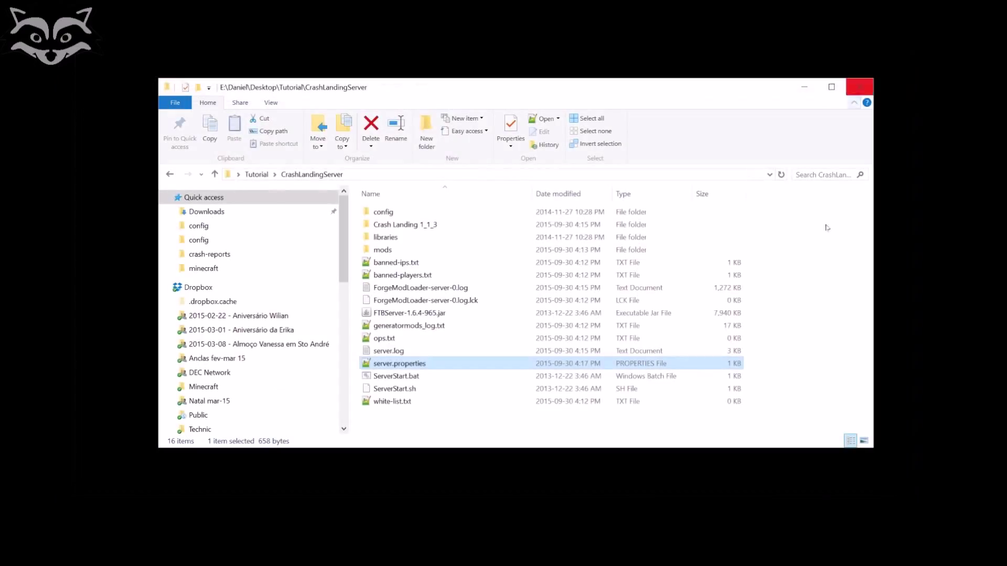
left_click(396, 378)
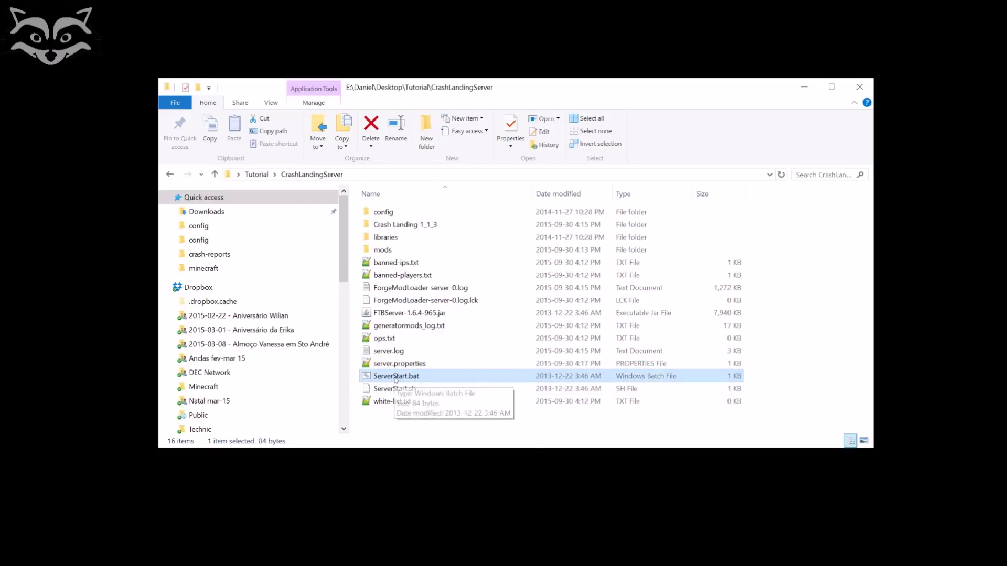
right_click(395, 378)
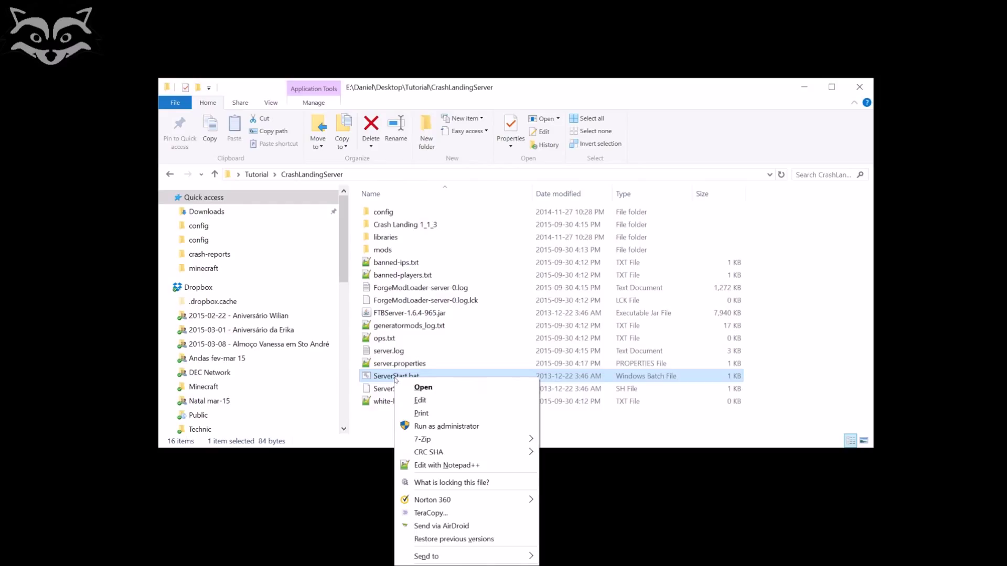
- Edit ServerStart.bat in Notepad, changing -Xms2048m to -Xms4G, then save and close it
left_click(423, 401)
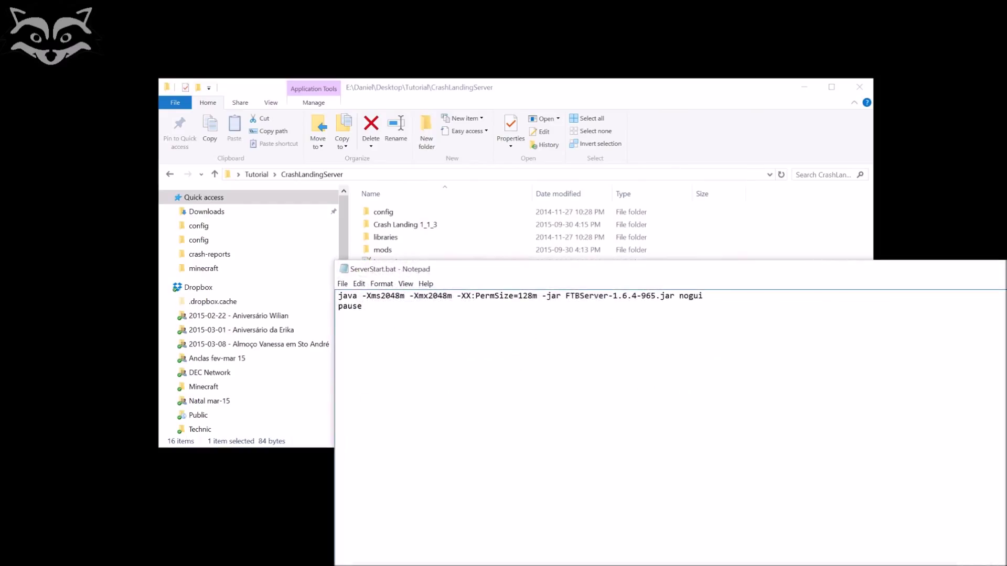
left_click_drag(548, 275, 323, 95)
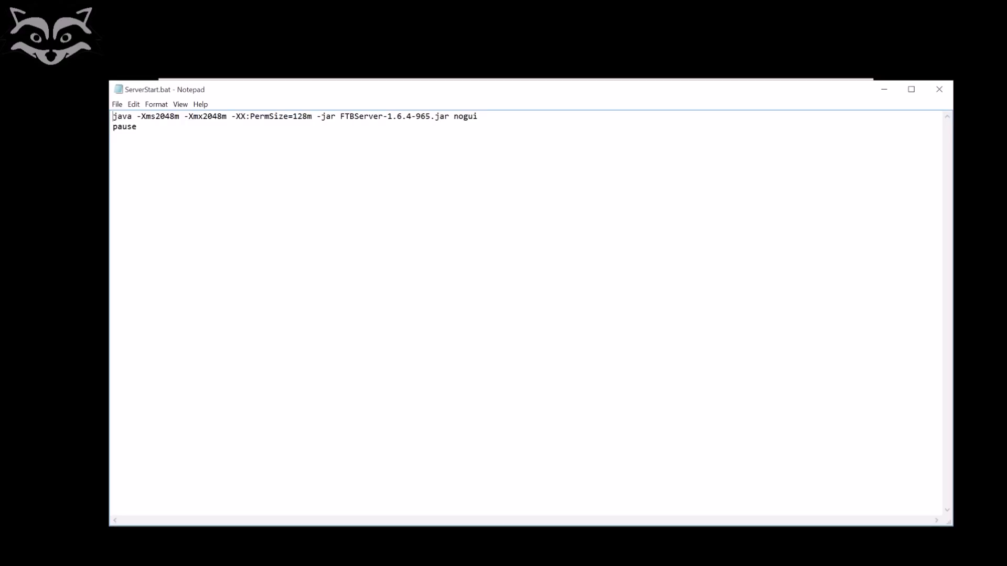
left_click_drag(155, 117, 179, 116)
type("6")
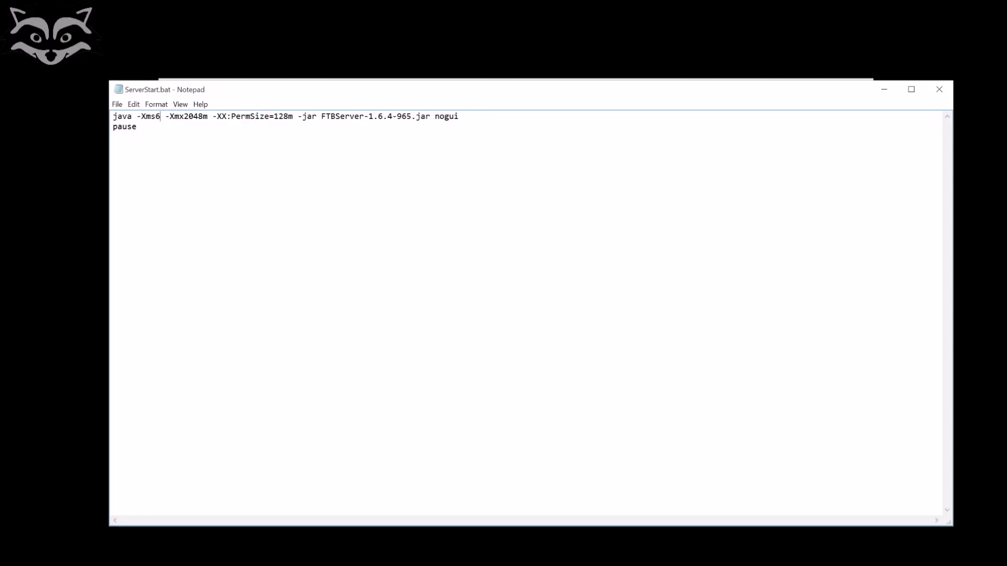
key("BackSpace")
type("4G")
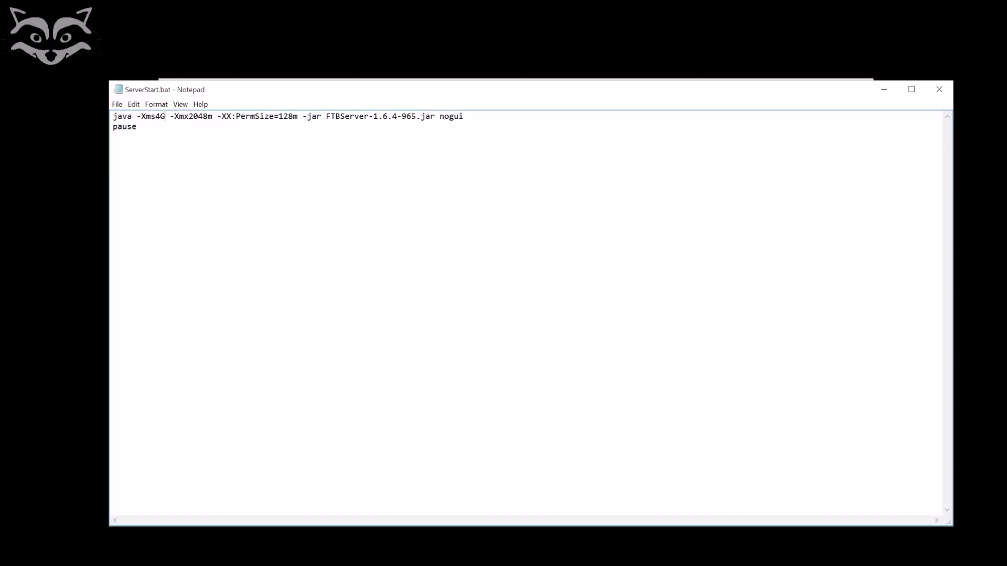
left_click(117, 104)
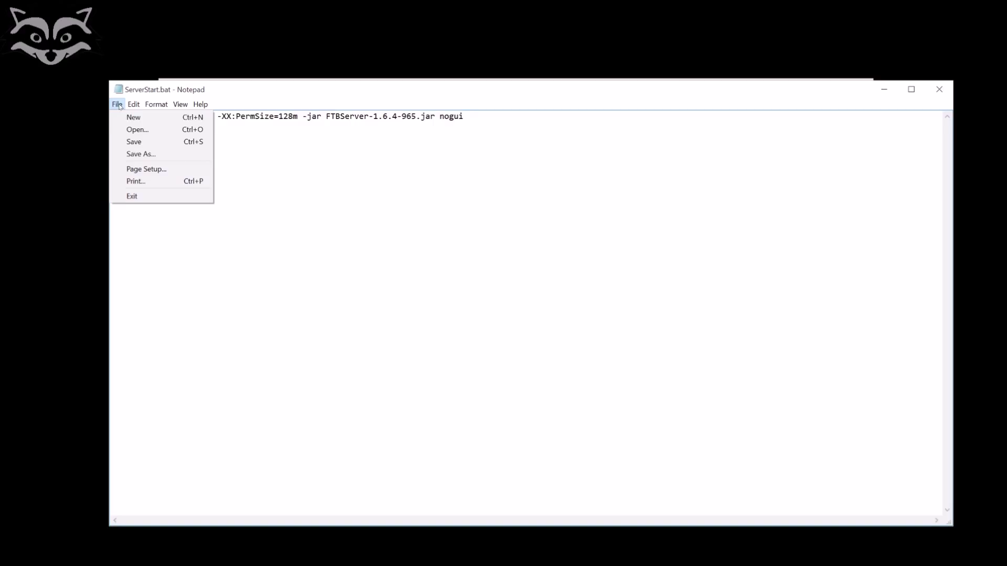
left_click(135, 142)
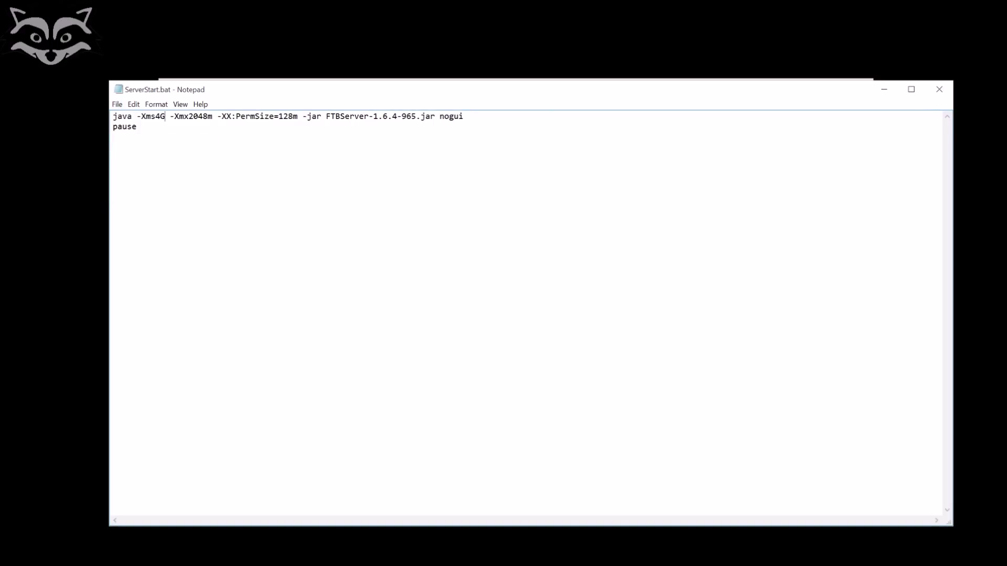
left_click(939, 89)
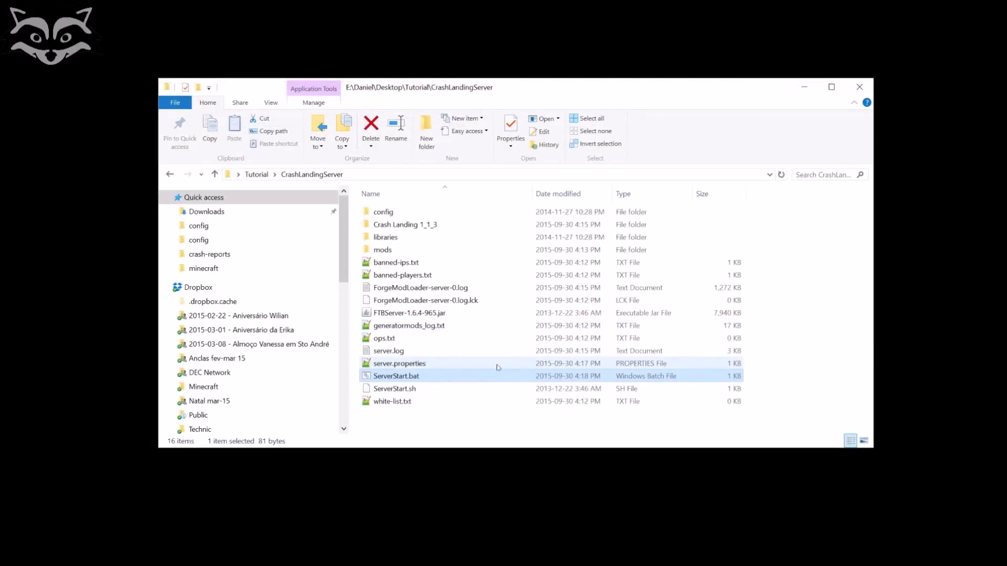
- Launch ServerStart.bat, close the console after the heap sizes error, and reopen it in Notepad
double_click(394, 376)
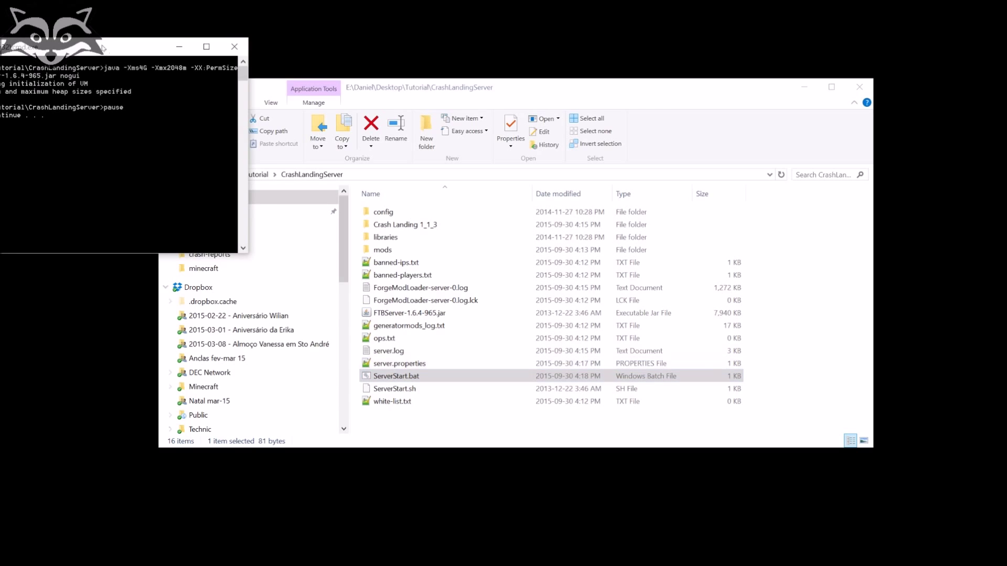
left_click_drag(105, 49, 238, 49)
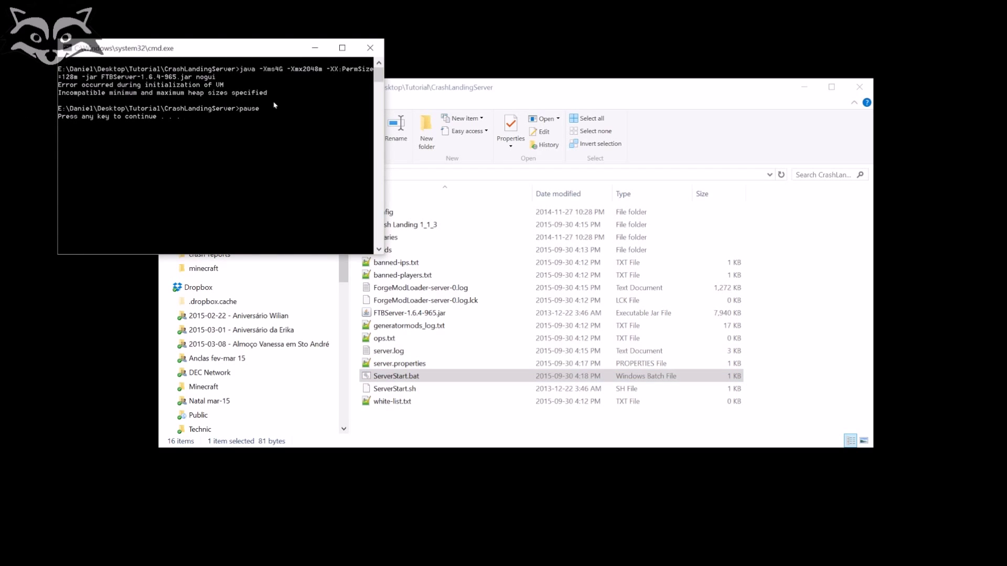
left_click(369, 48)
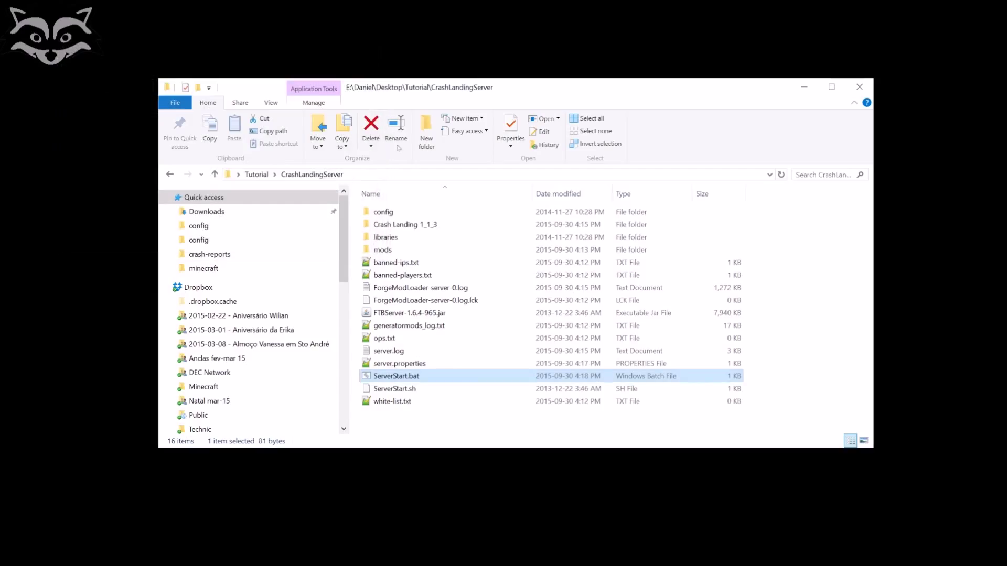
double_click(387, 376)
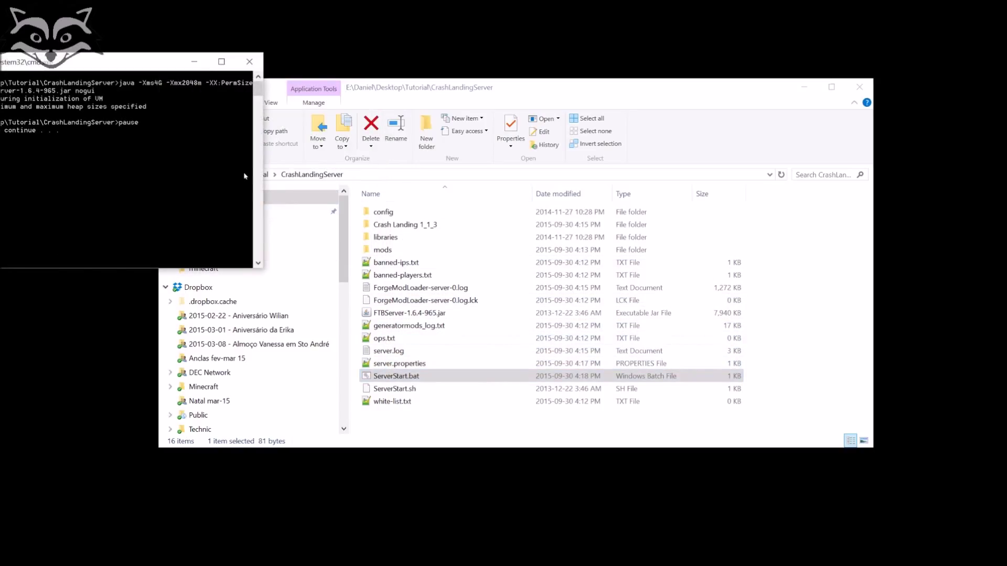
left_click(246, 64)
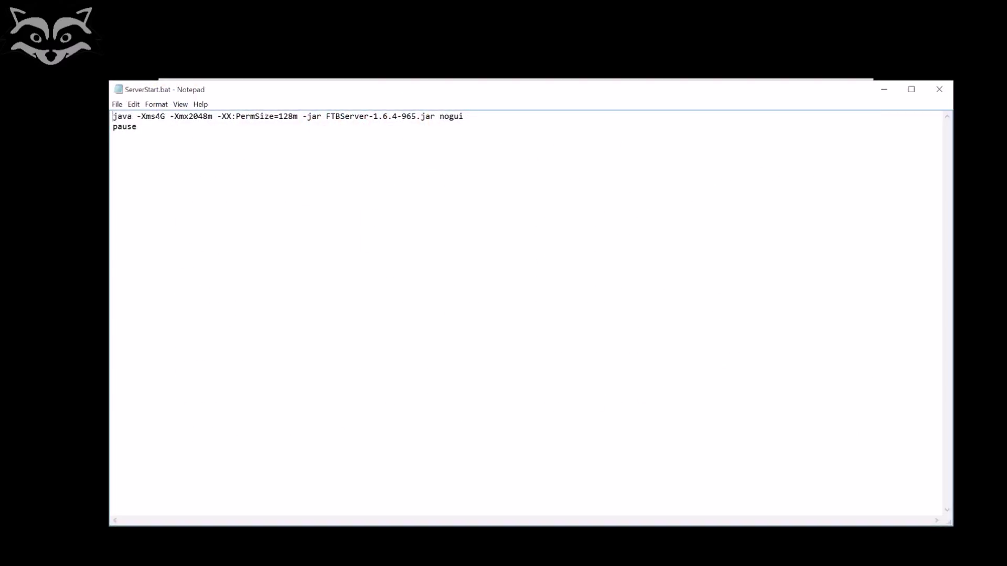
- Change the memory flags to -Xms2G -Xmx4G, save ServerStart.bat, and launch it again
left_click_drag(155, 116, 159, 116)
type("2")
left_click_drag(213, 116, 189, 116)
type("4G")
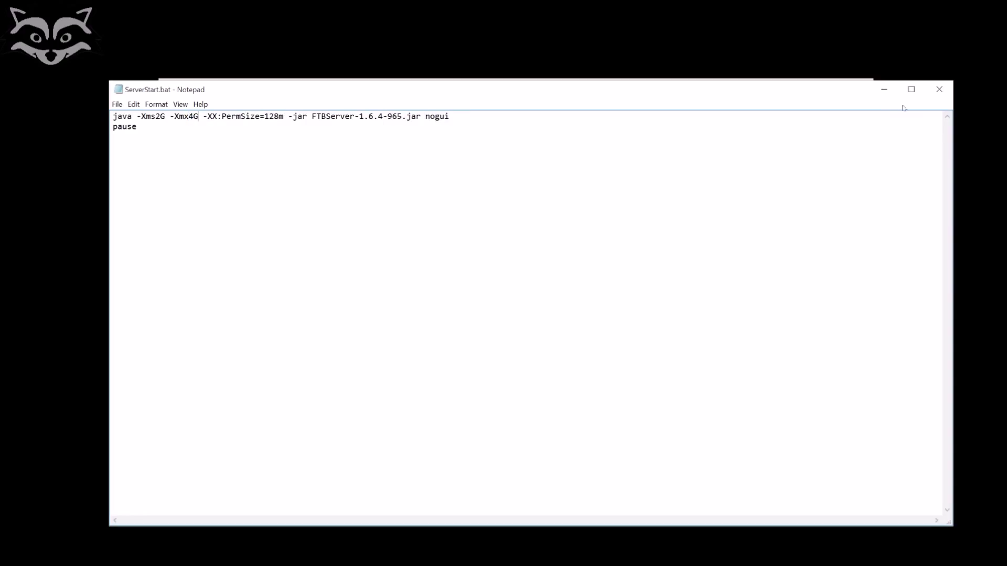
left_click(939, 89)
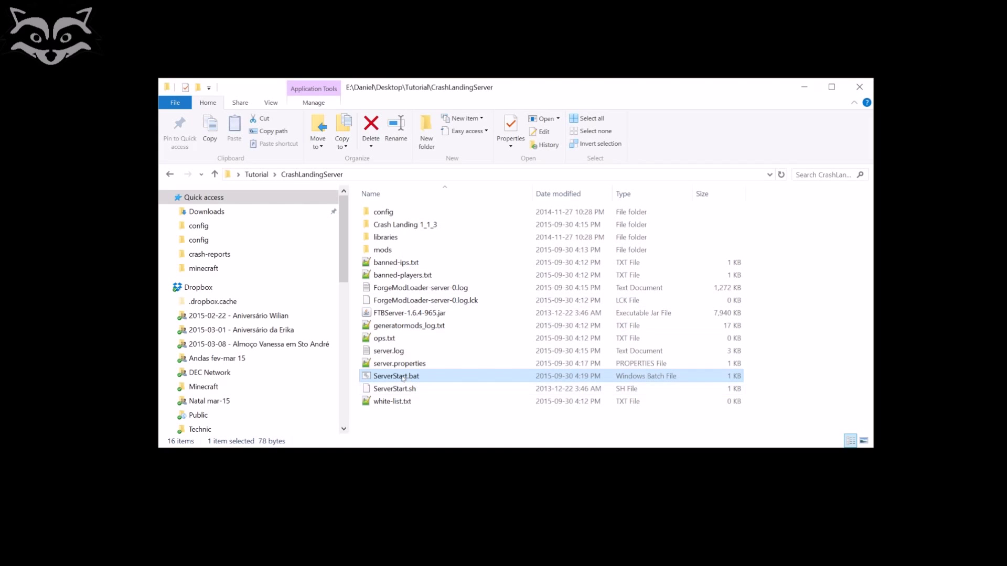
double_click(397, 376)
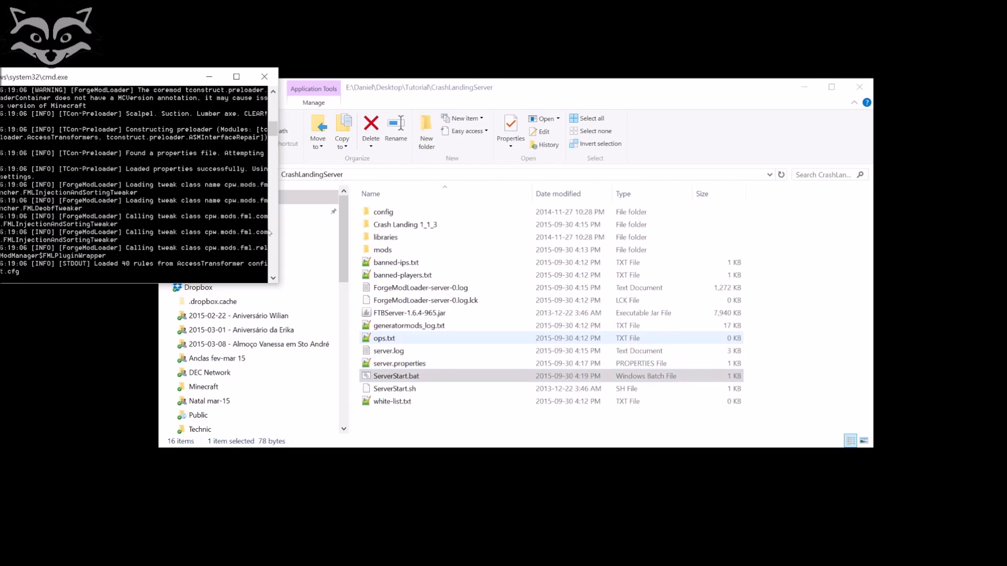
- Center the server console, let the server load until Done, then return to the folder window
left_click_drag(113, 79, 419, 77)
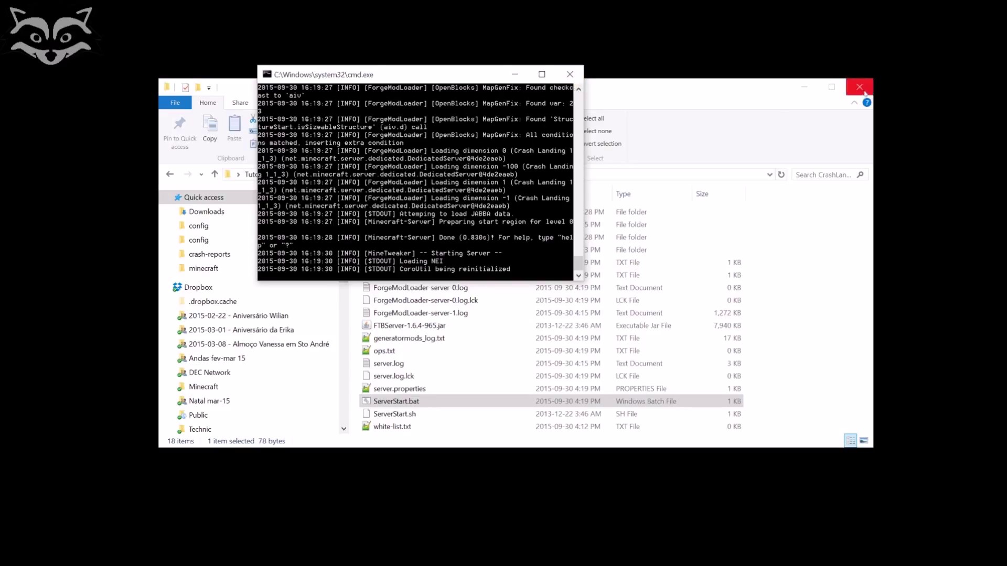
left_click(738, 102)
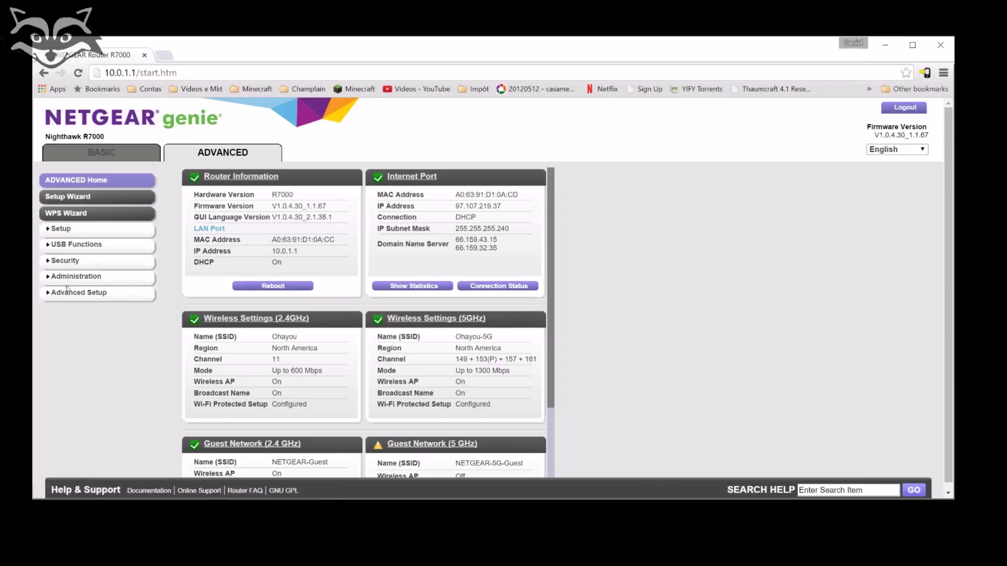
- Expand Advanced Setup in the router's ADVANCED left menu
left_click(66, 293)
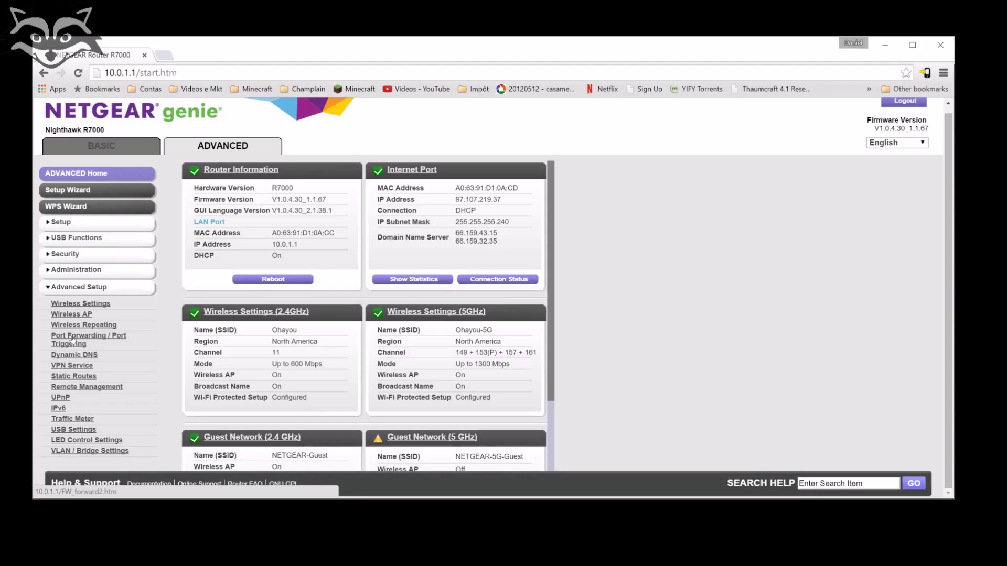
- Open Port Forwarding / Port Triggering and check the MC Server rule's internal IP 10.0.1.20
left_click(72, 341)
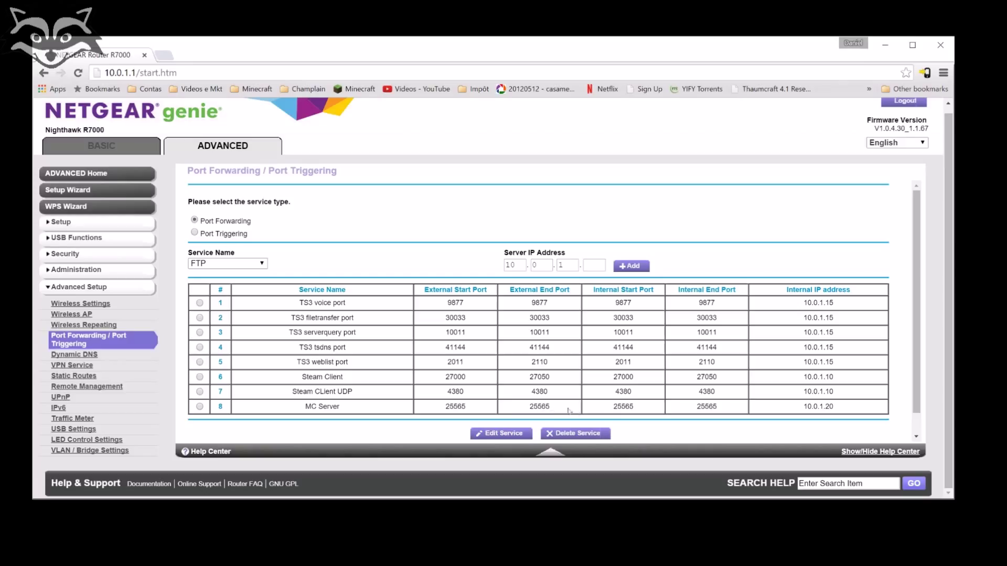
left_click_drag(841, 408, 803, 405)
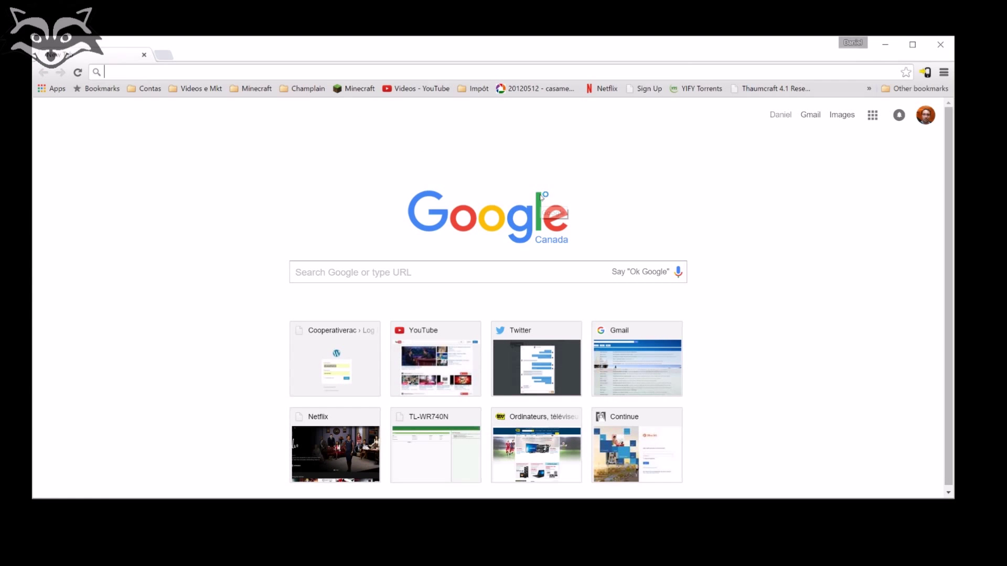
- Enter 'ip address' in the new tab's address bar and select that search suggestion
type("i")
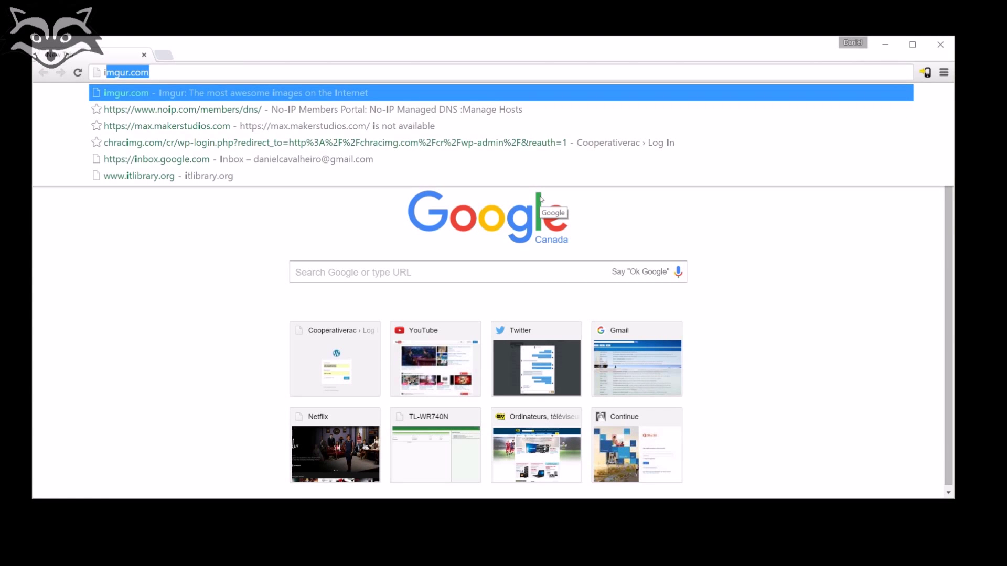
type("p add")
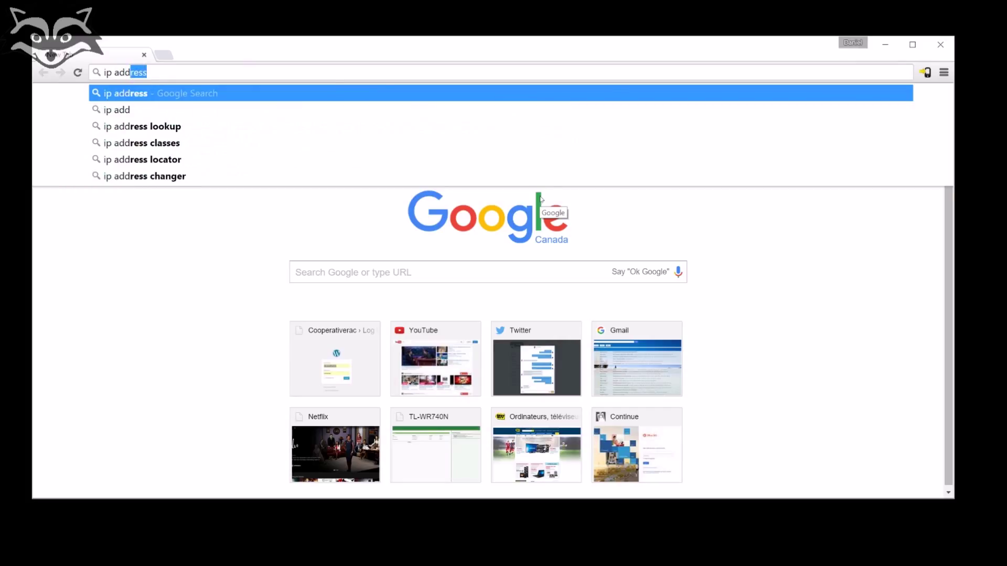
type("red")
key("Down")
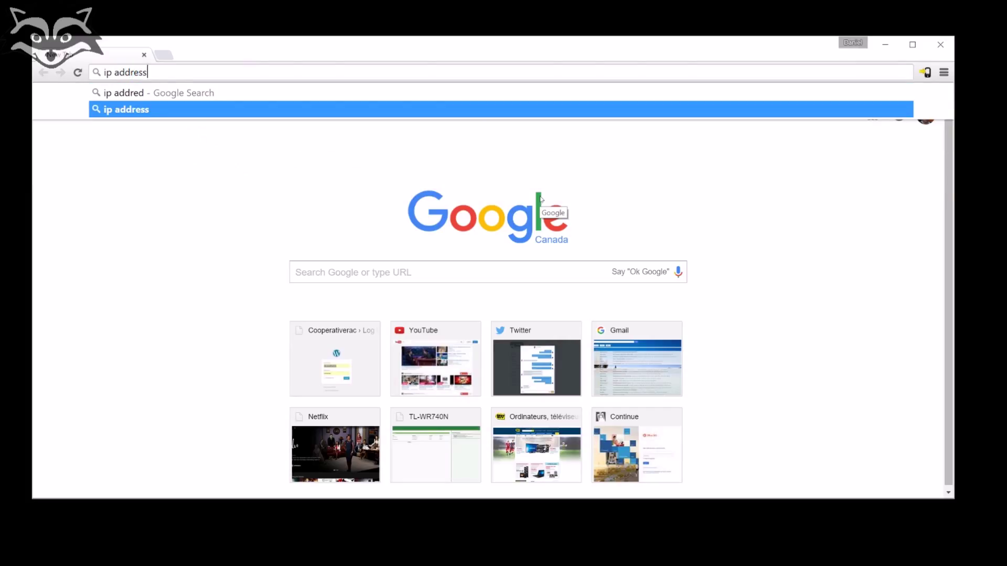